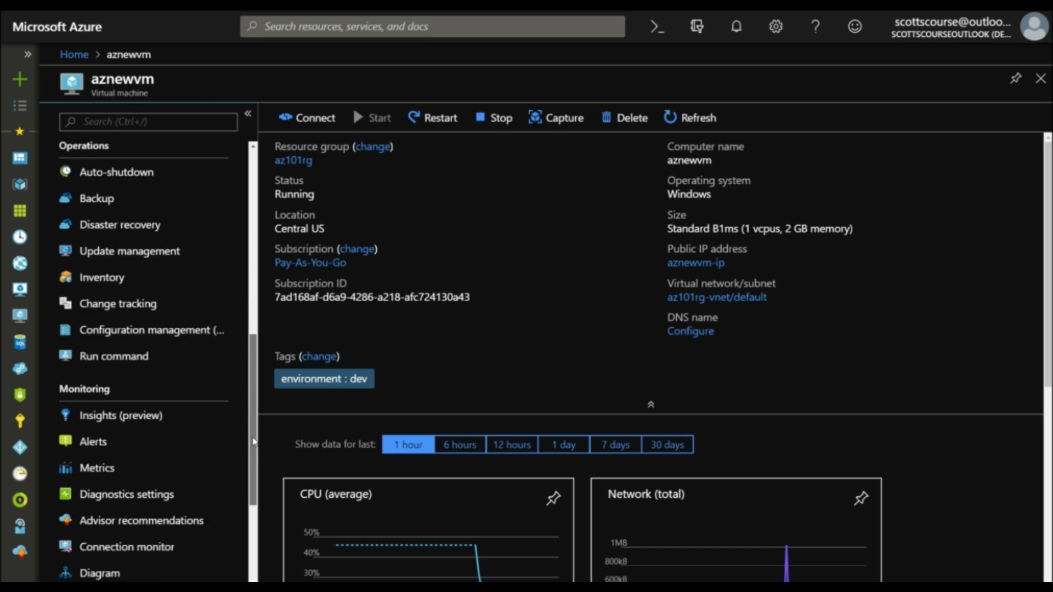
# Step: Enable guest-level monitoring in the diagnostics settings of the aznewvm virtual machine
pyautogui.scroll(-5, 249, 487)
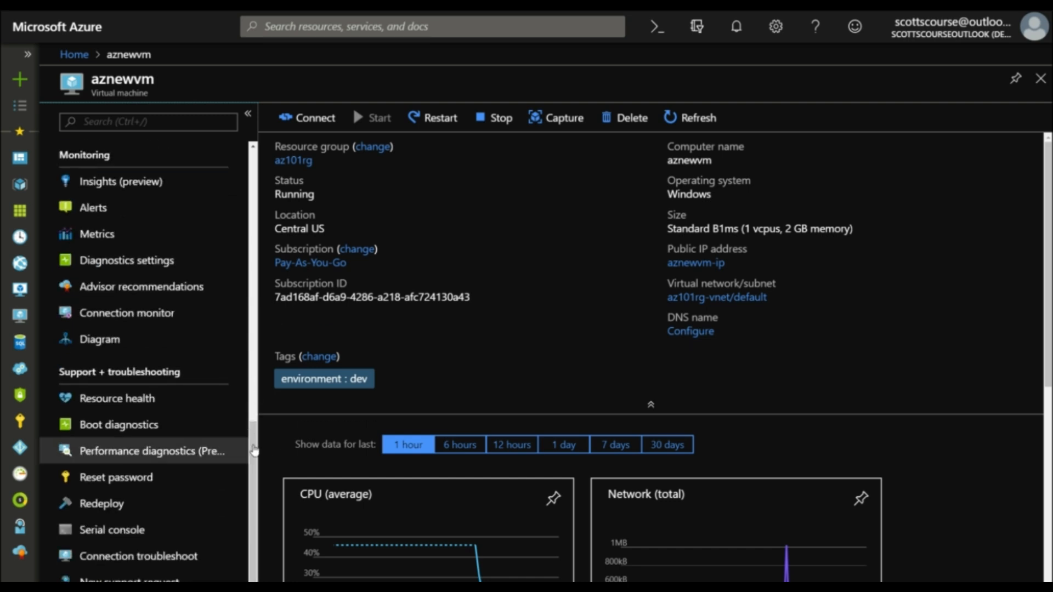
pyautogui.click(119, 267)
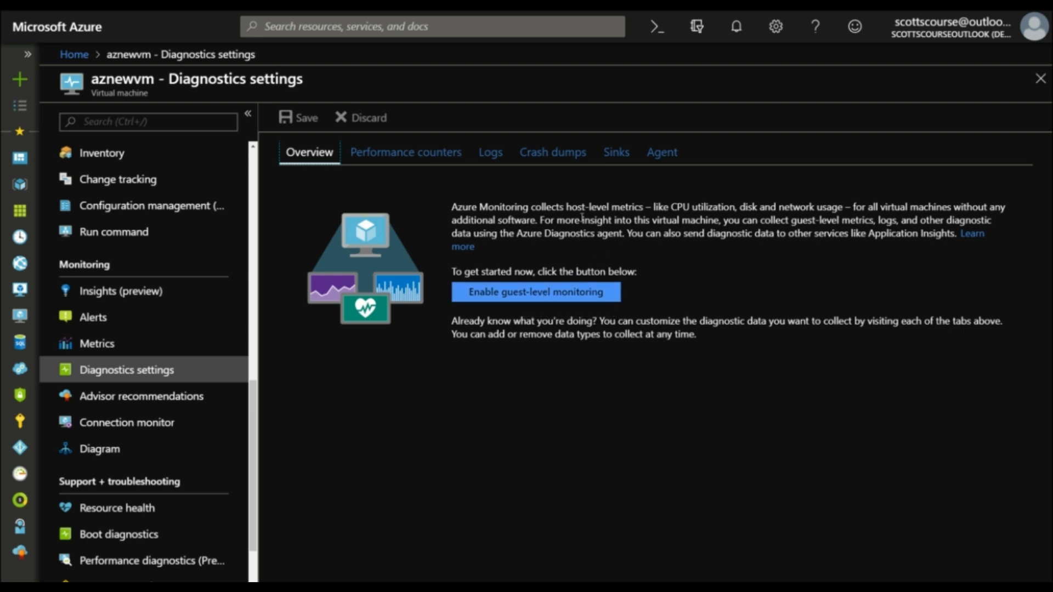
pyautogui.click(543, 292)
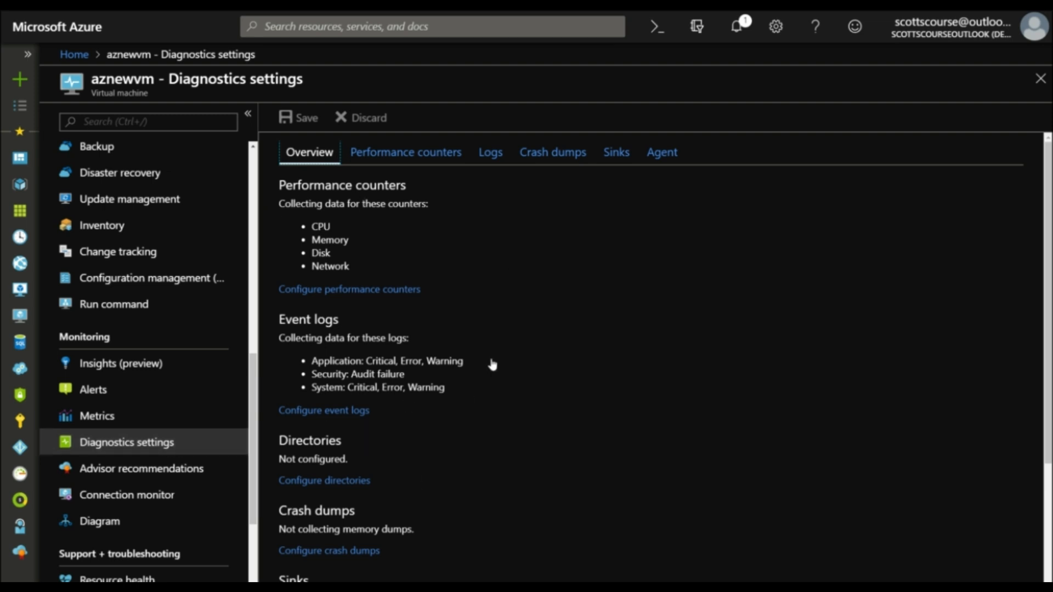
# Step: Examine the diagnostics overview, the performance counters, and the event, directory and application log collection settings of the virtual machine
pyautogui.scroll(-3, 485, 345)
pyautogui.scroll(3, 485, 345)
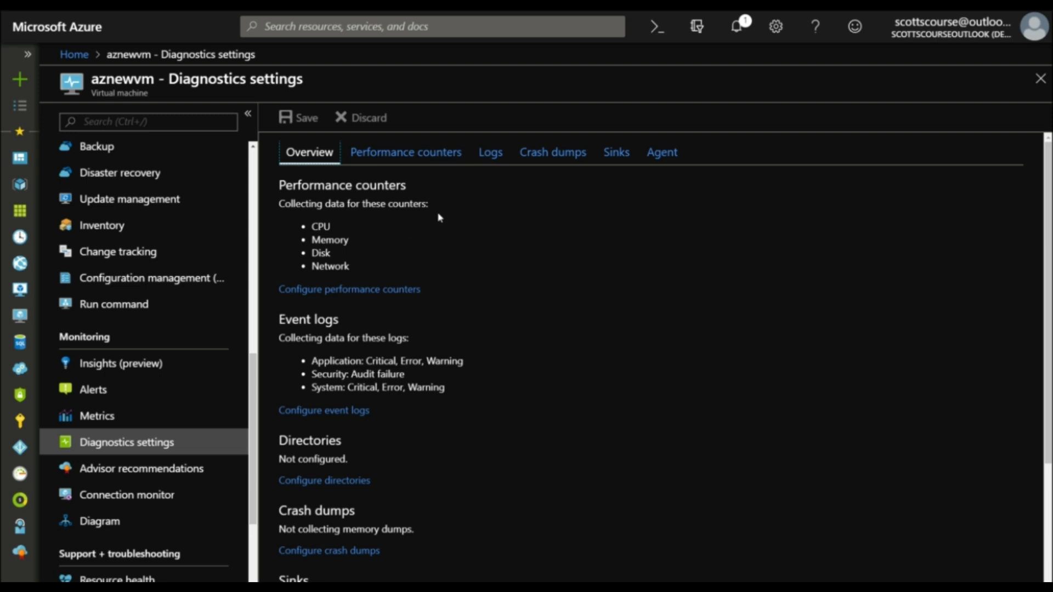
pyautogui.click(407, 160)
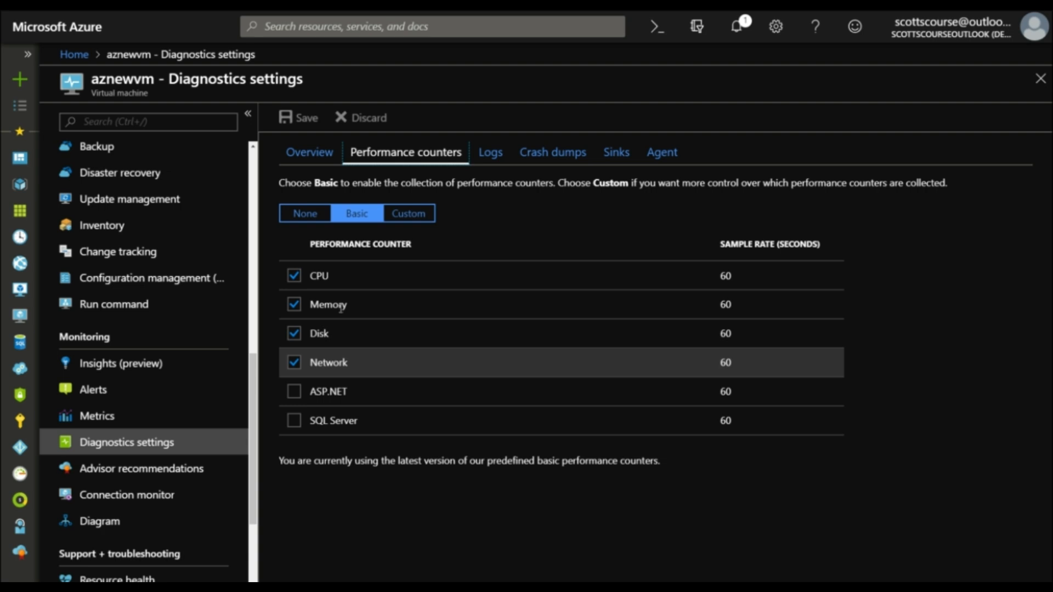
pyautogui.click(490, 153)
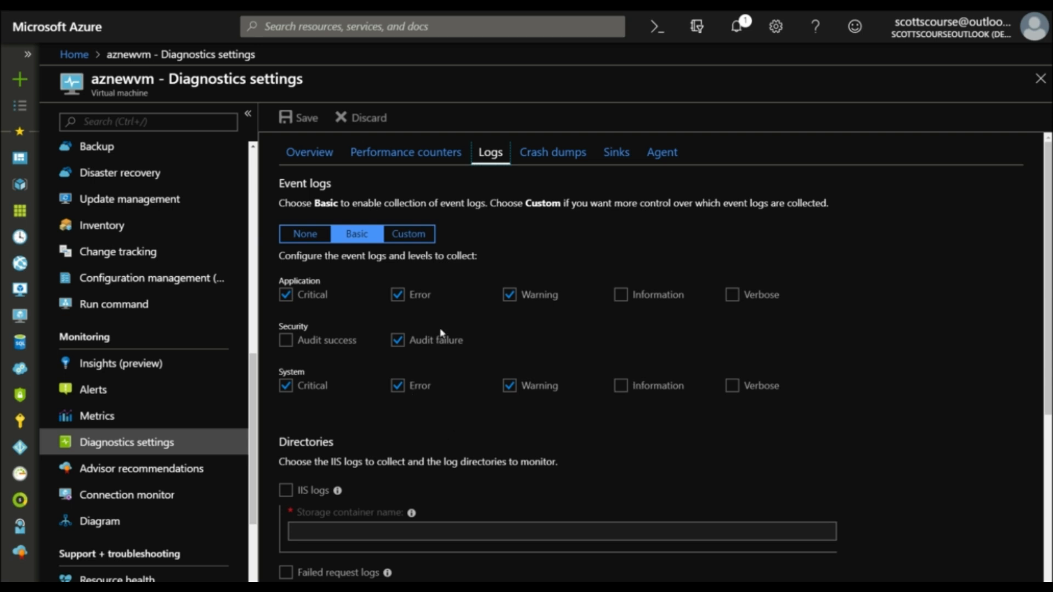
pyautogui.scroll(-3, 391, 395)
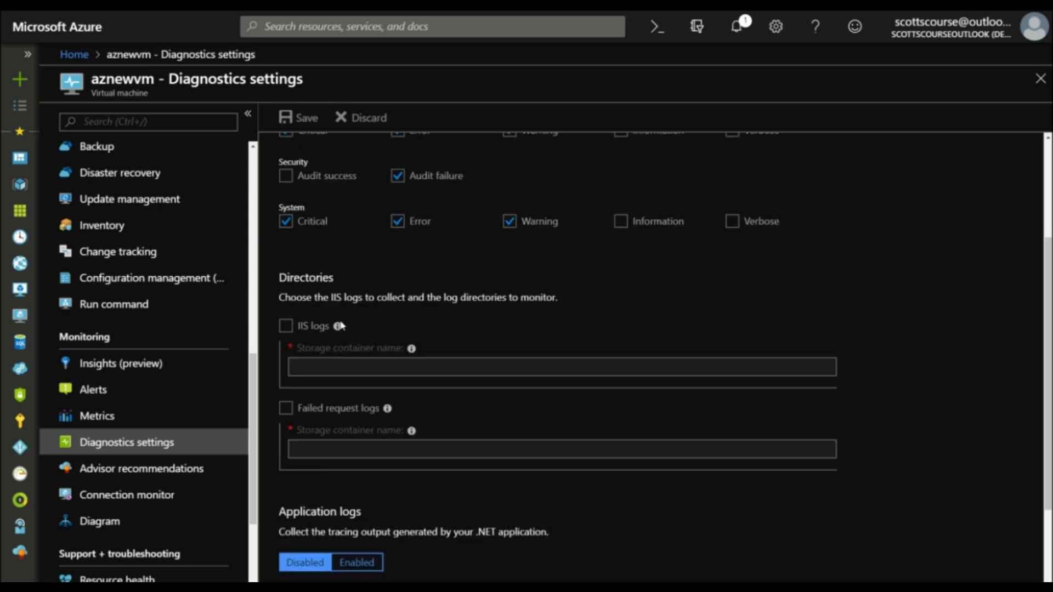
pyautogui.scroll(-2, 356, 412)
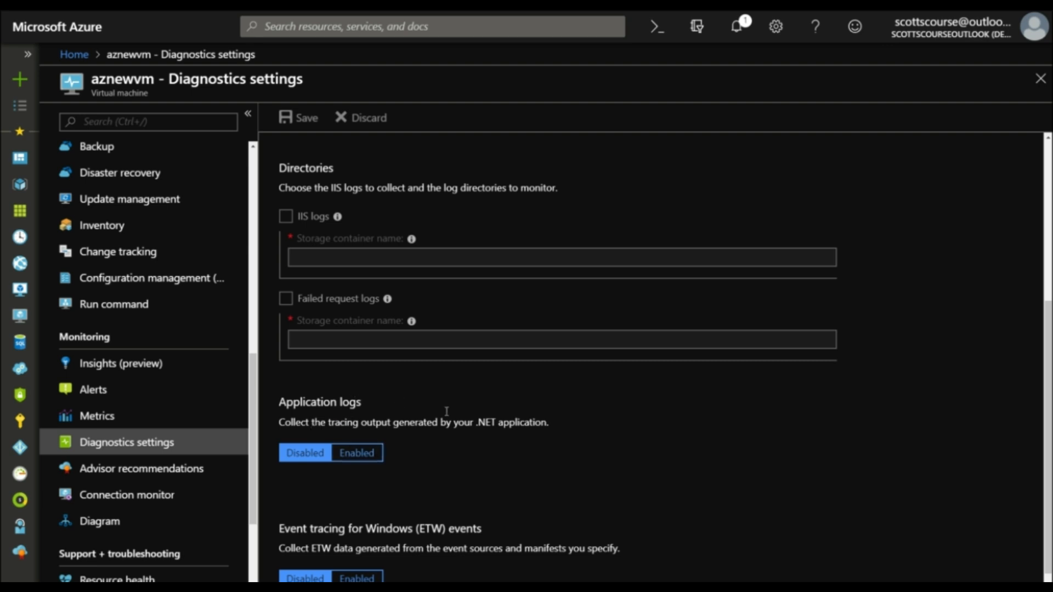
pyautogui.scroll(-1, 448, 414)
pyautogui.scroll(4, 449, 400)
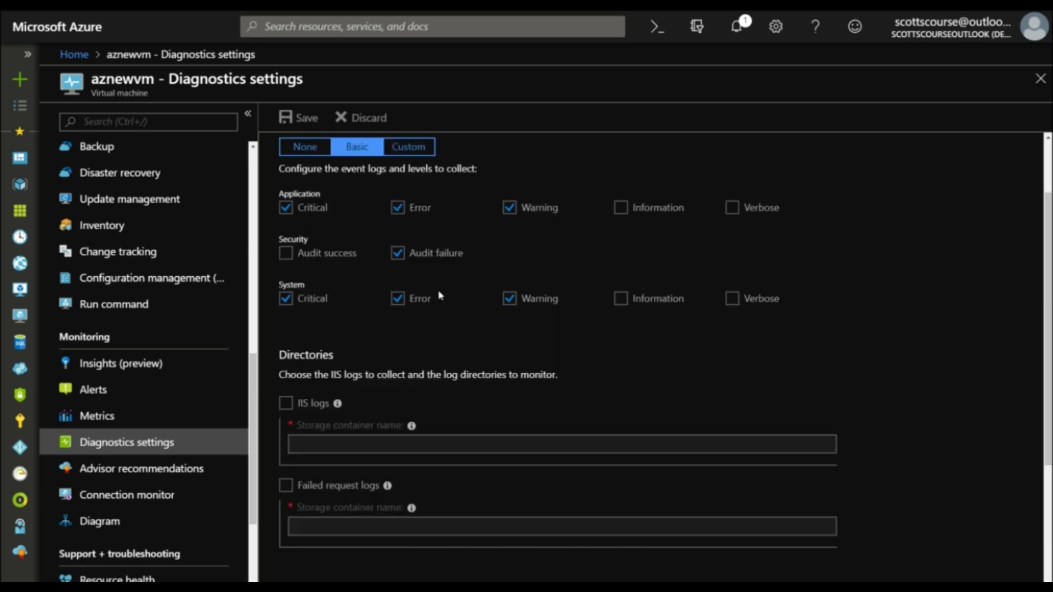
pyautogui.scroll(2, 439, 299)
pyautogui.click(331, 159)
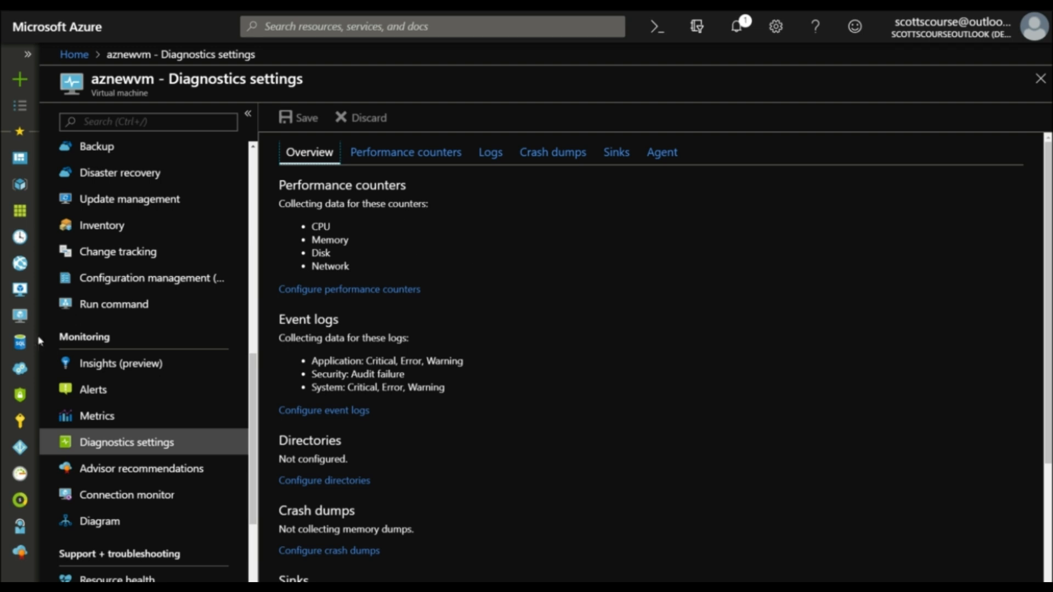
# Step: Chart the average Data Disk Read Bytes/Sec (Preview) metric in the virtual machine's metrics
pyautogui.click(101, 420)
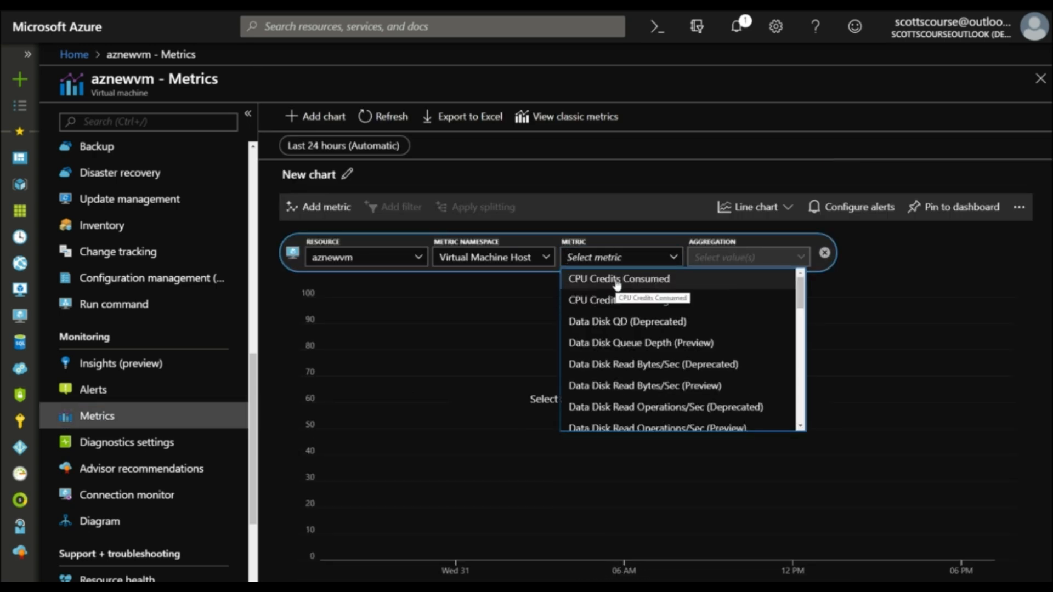
pyautogui.scroll(-2, 622, 325)
pyautogui.scroll(2, 621, 326)
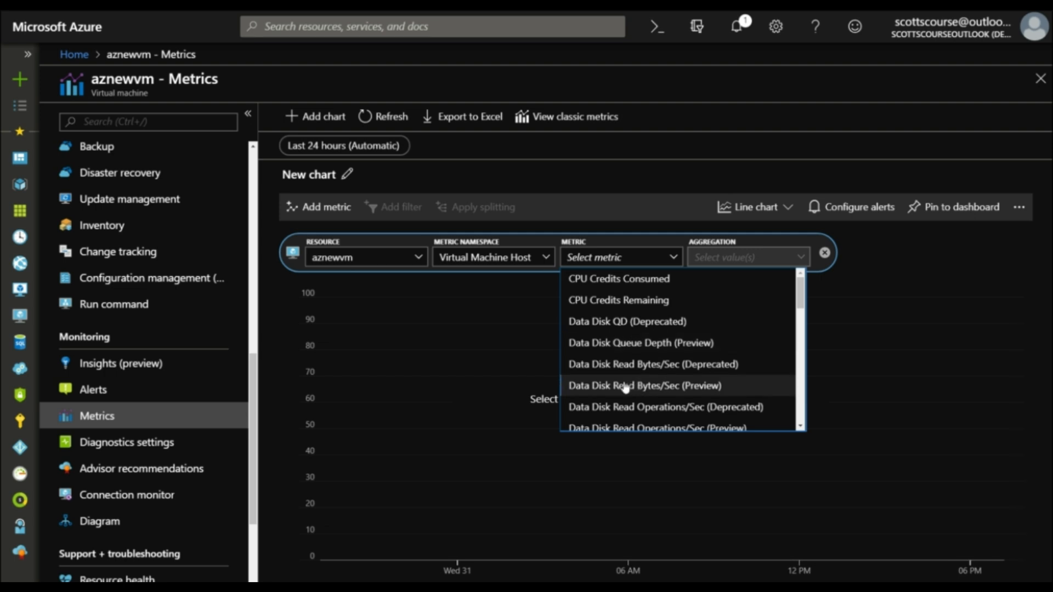
pyautogui.click(698, 387)
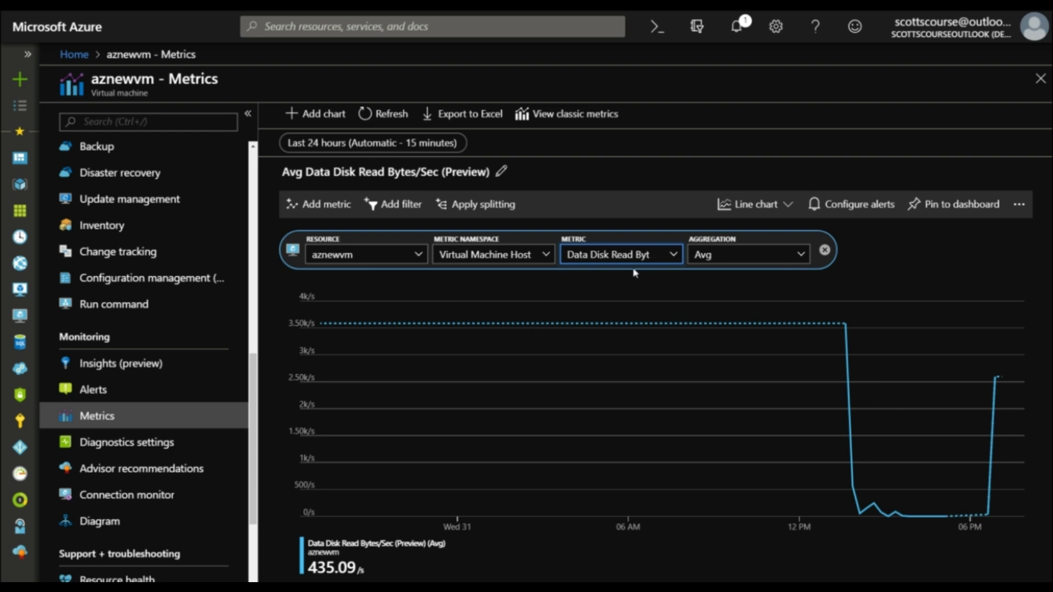
pyautogui.click(865, 255)
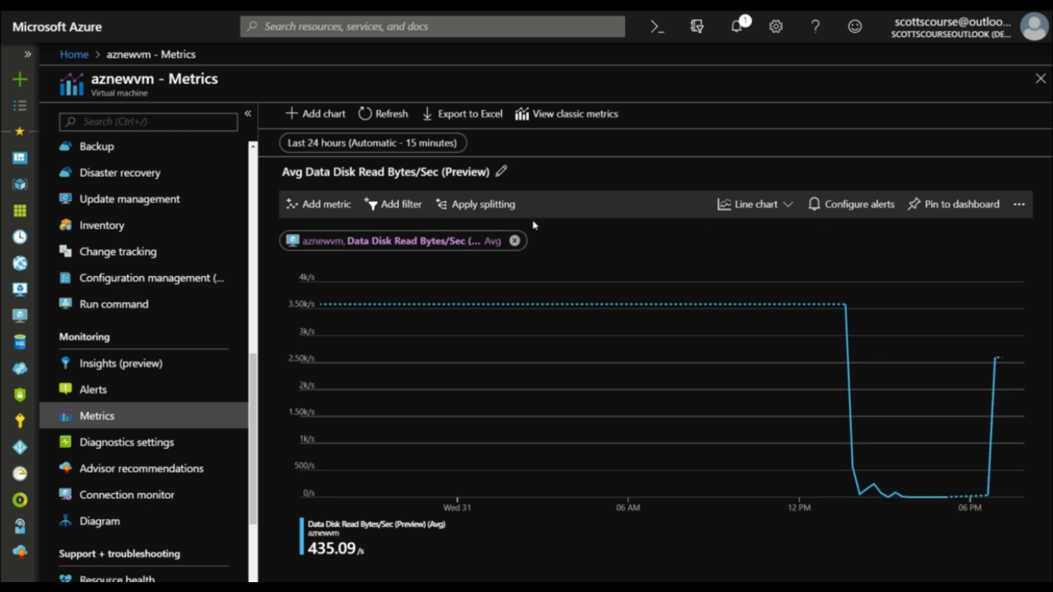
# Step: Add the average Data Disk Write Bytes/Sec (Preview) metric of aznewvm to the same chart
pyautogui.click(332, 207)
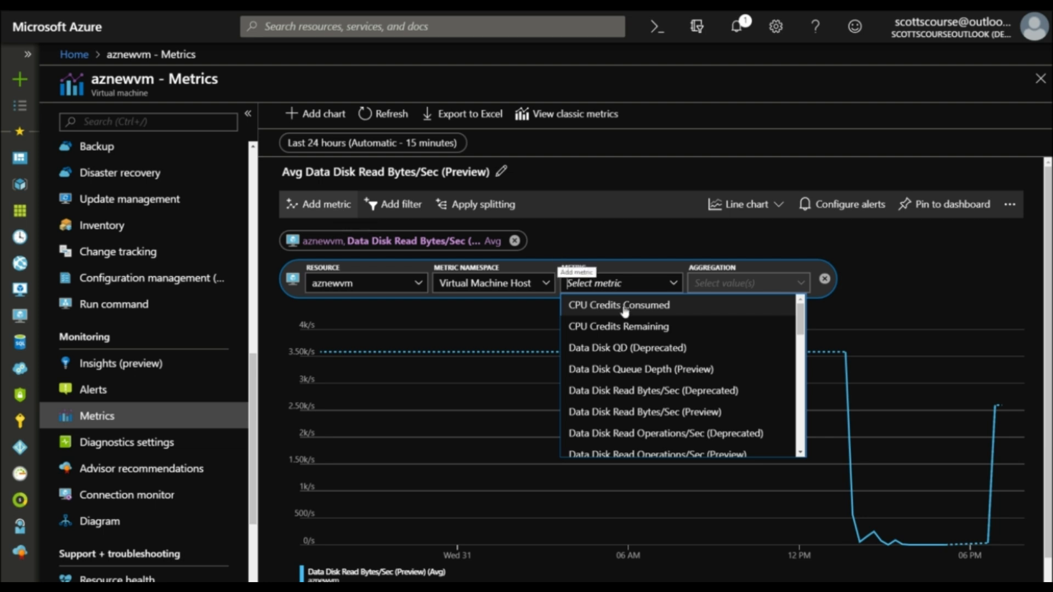
pyautogui.scroll(-1, 647, 431)
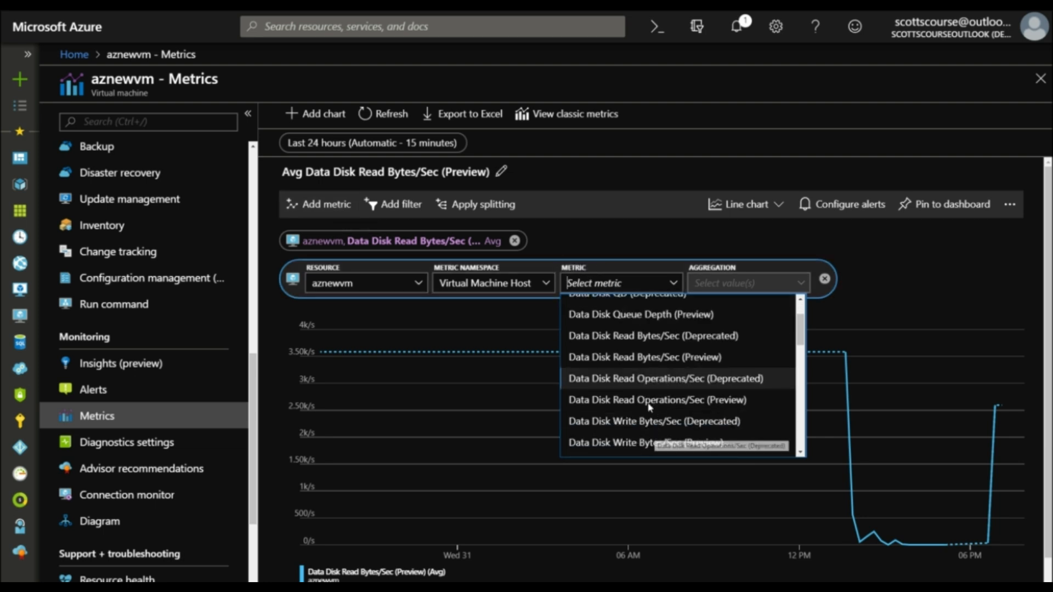
pyautogui.click(647, 442)
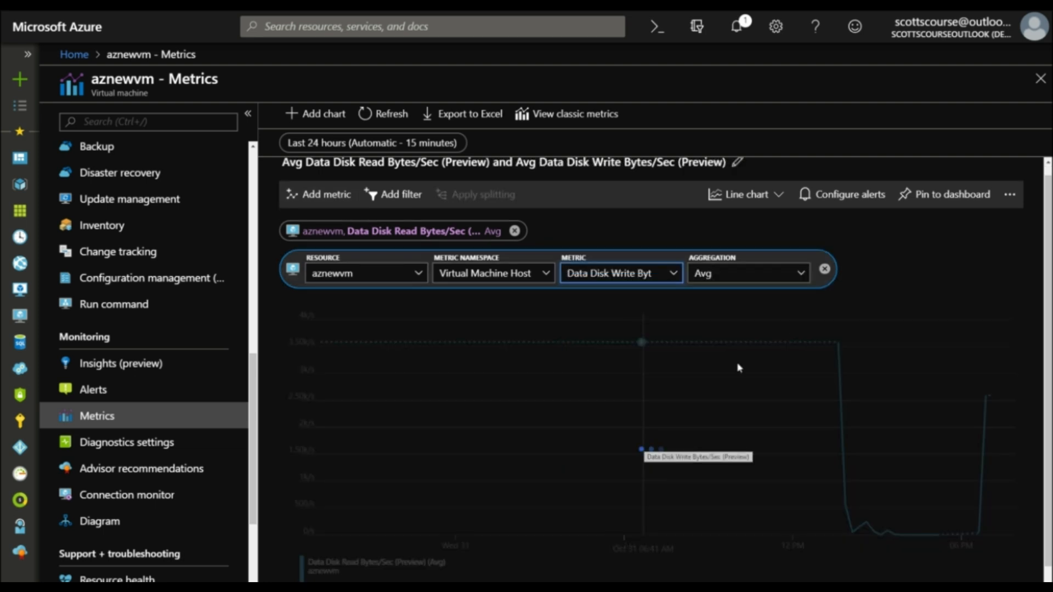
pyautogui.click(858, 272)
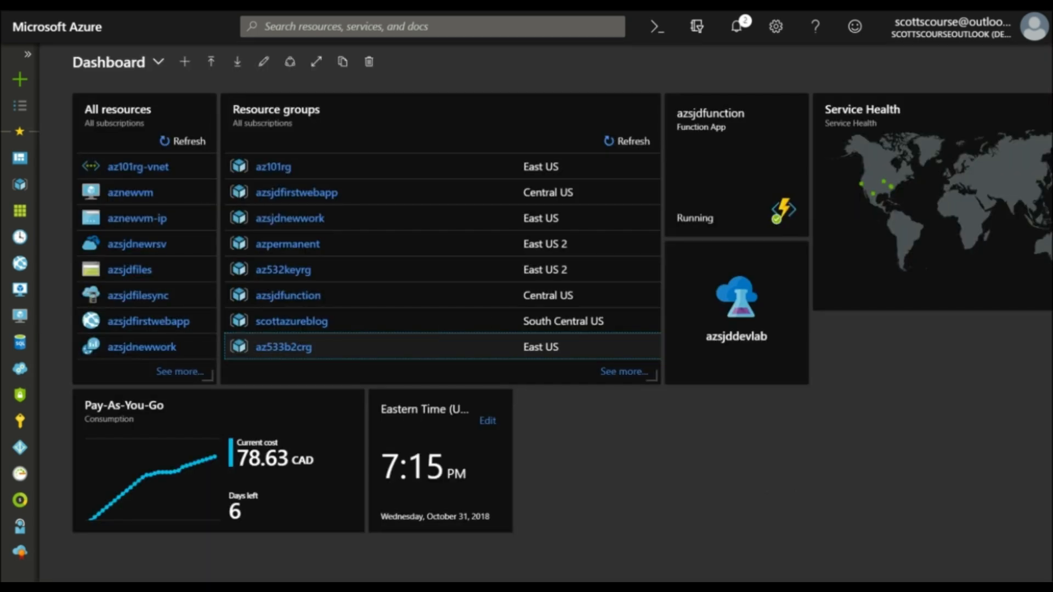
# Step: Search the full Marketplace for vmss and start creating Microsoft's Virtual machine scale set resource
pyautogui.click(20, 79)
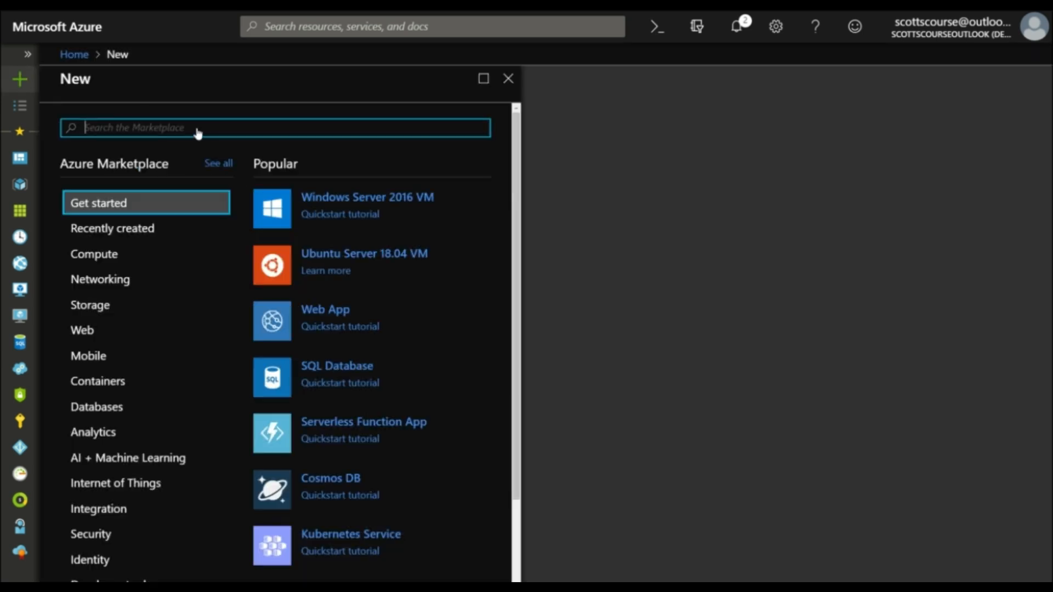
pyautogui.click(217, 164)
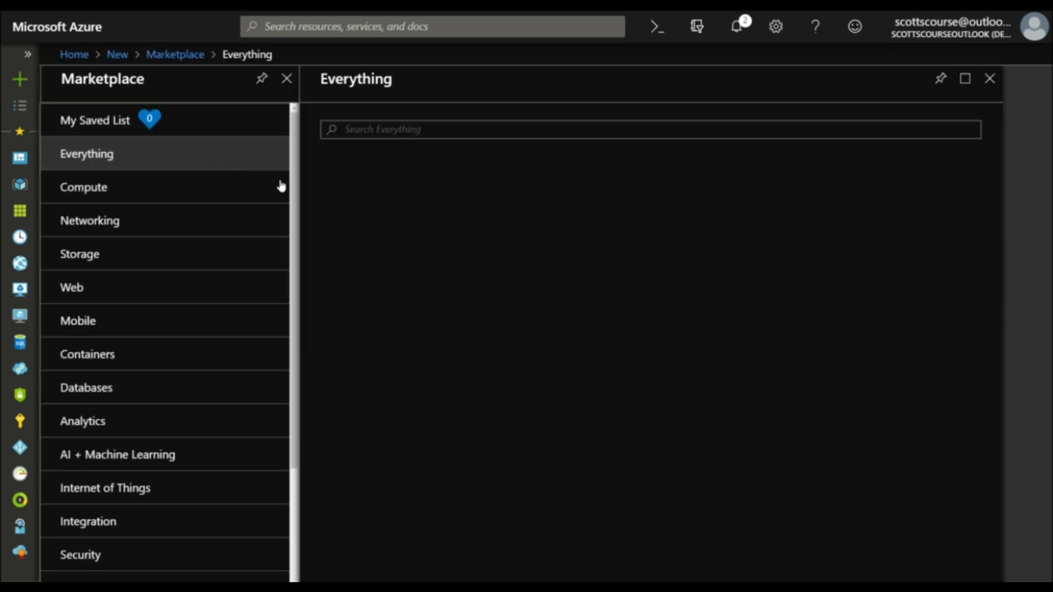
pyautogui.write('vmss')
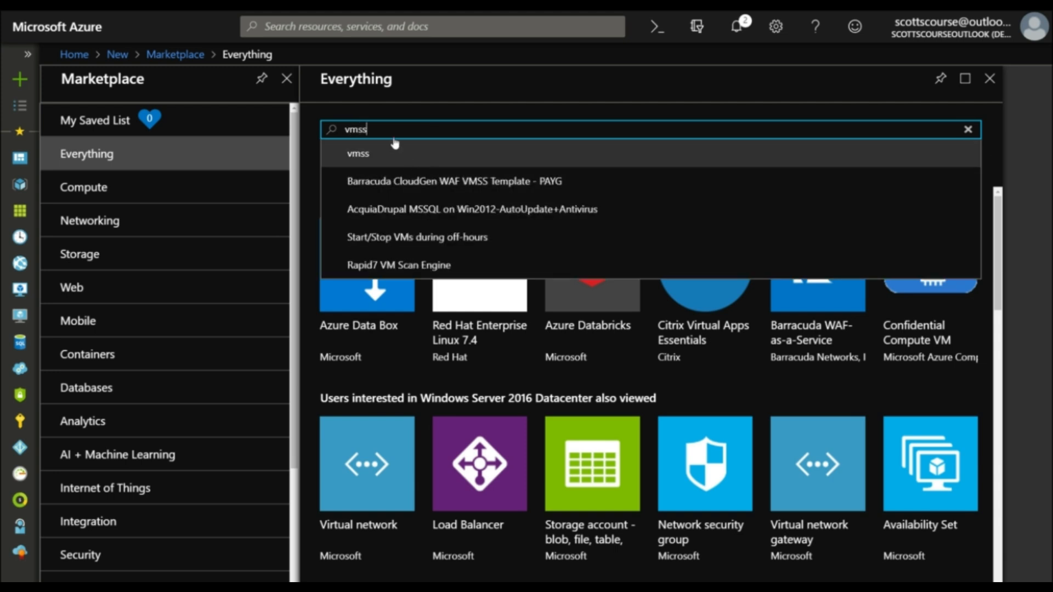
pyautogui.click(372, 154)
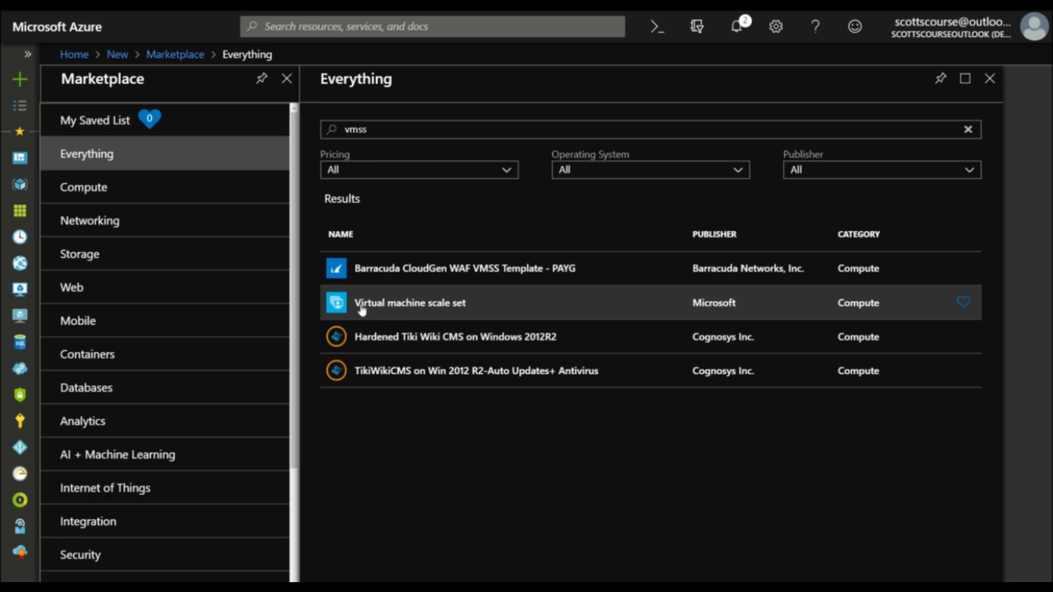
pyautogui.click(454, 305)
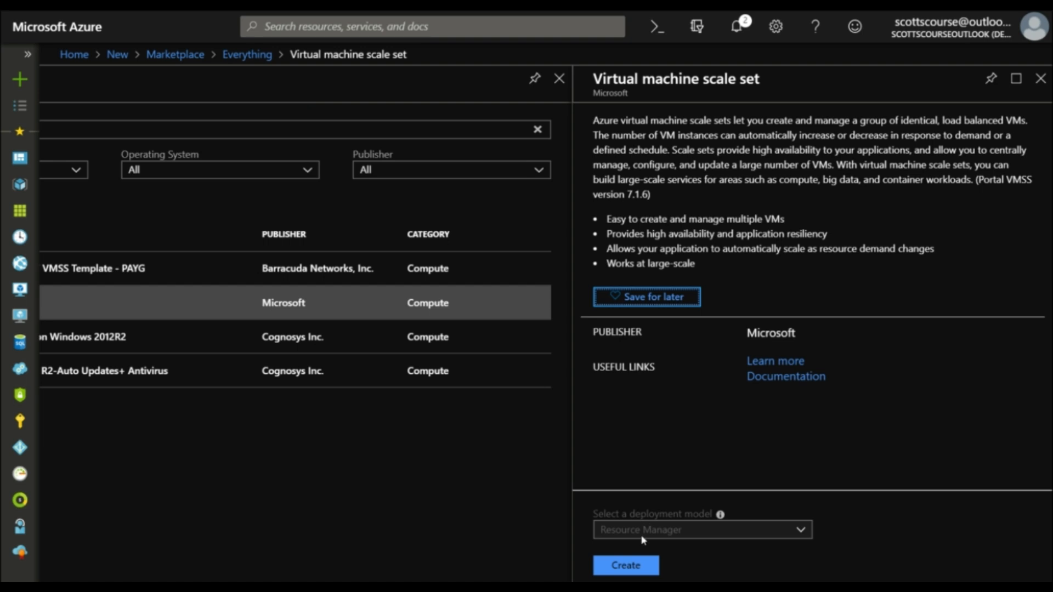
pyautogui.click(636, 561)
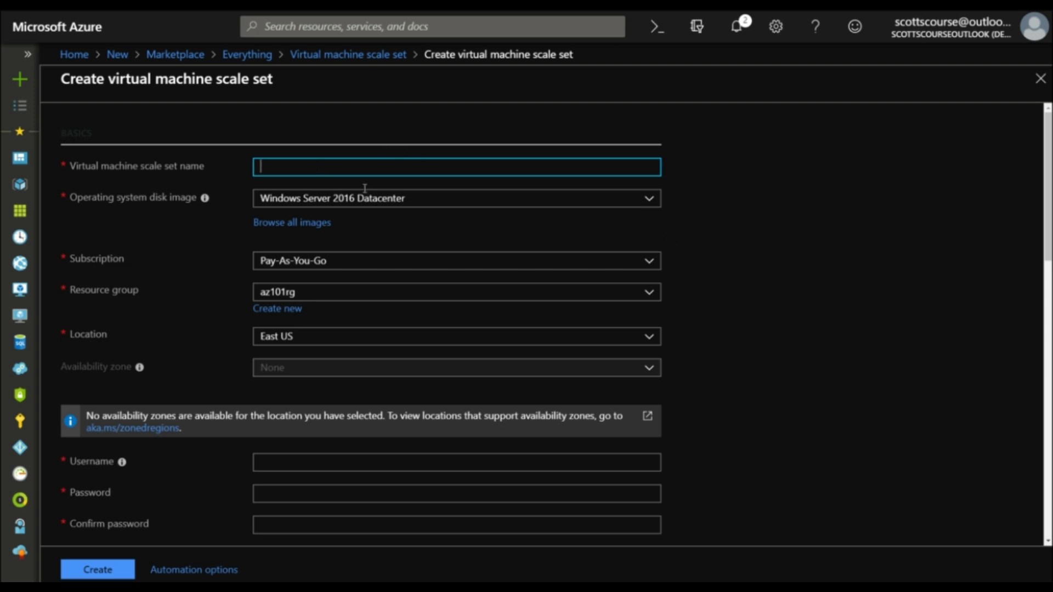
# Step: Name the virtual machine scale set vmssset1
pyautogui.write('vmss-s')
pyautogui.press('BackSpace')
pyautogui.write('et1')
# Step: Set the scale set's location to Central US and select availability zones 1, 2 and 3
pyautogui.scroll(-1, 441, 324)
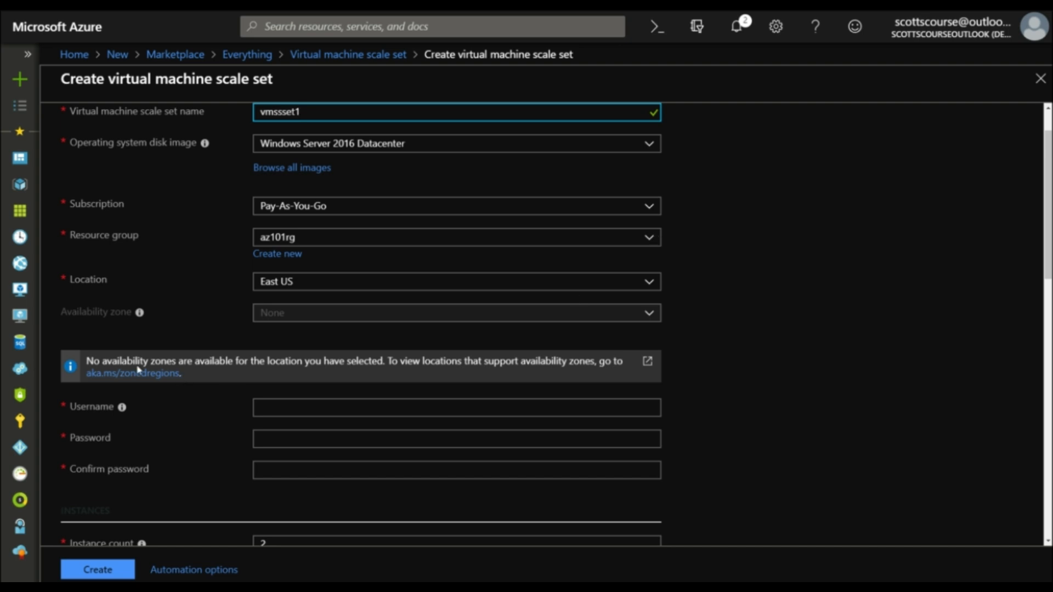
pyautogui.click(659, 289)
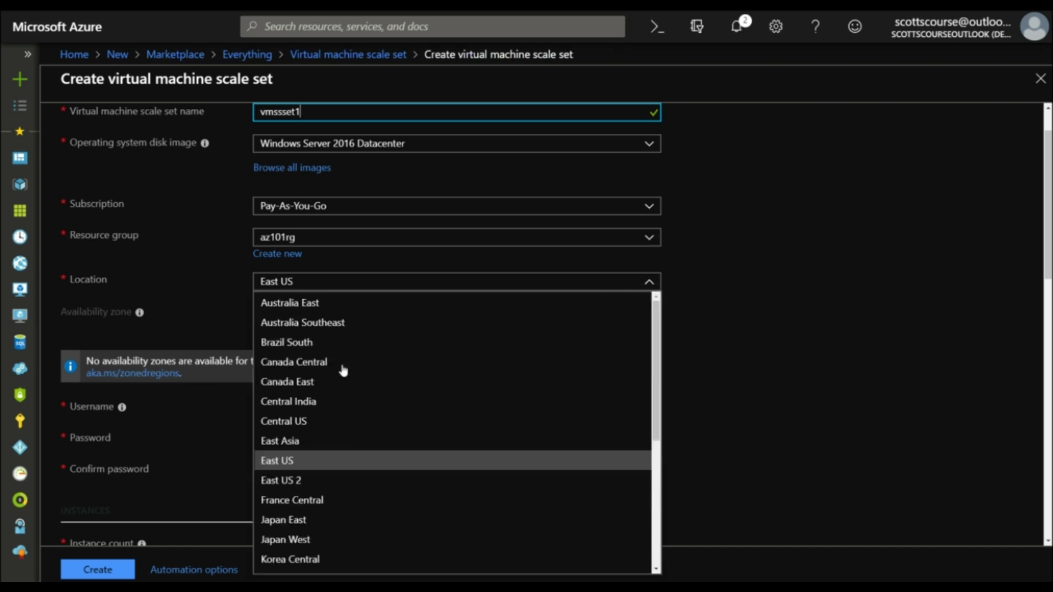
pyautogui.click(293, 421)
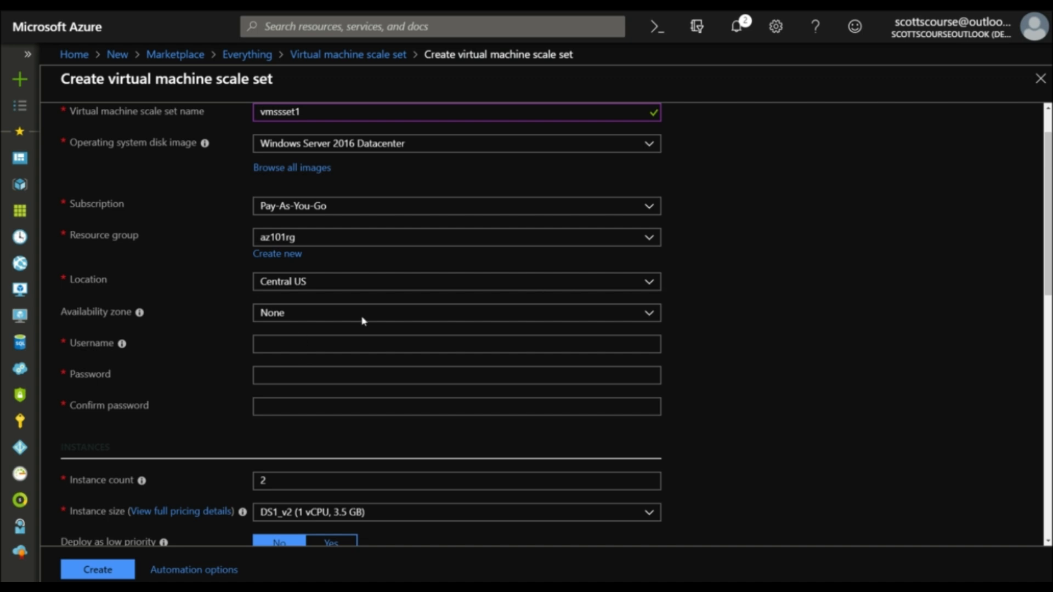
pyautogui.click(650, 313)
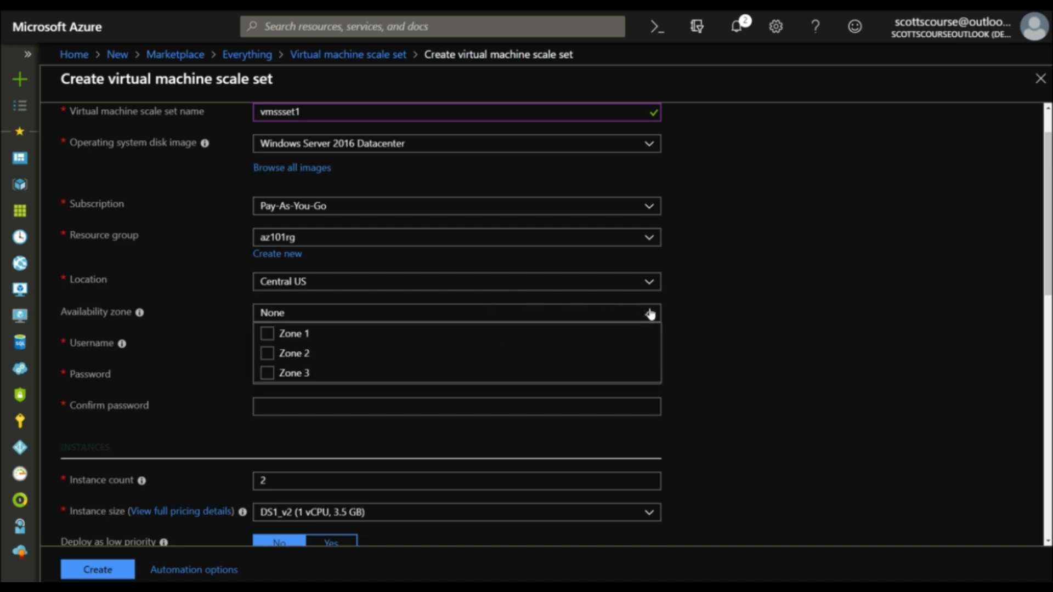
pyautogui.click(267, 334)
pyautogui.click(271, 353)
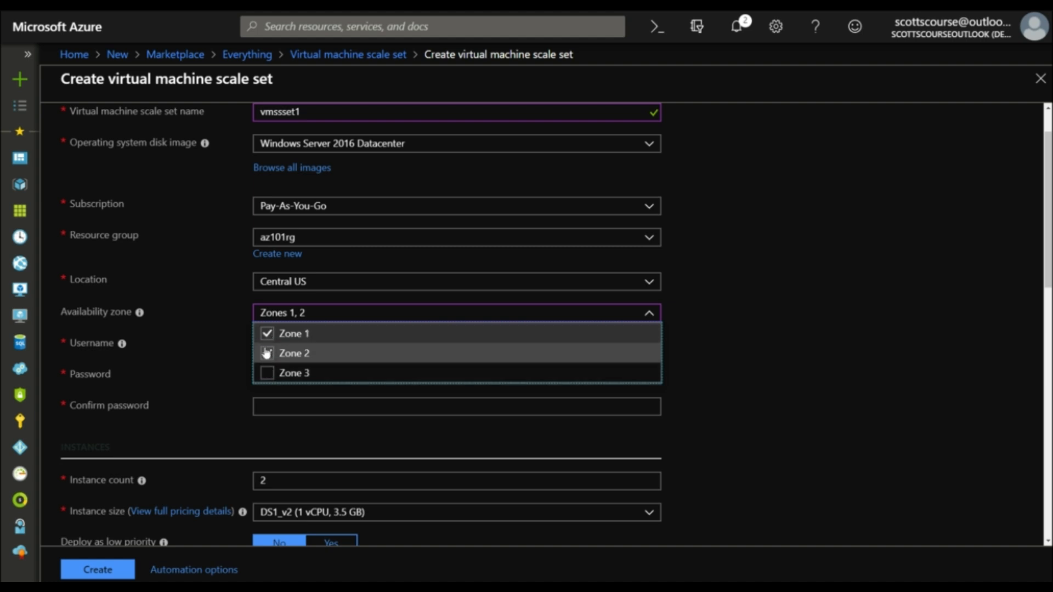
pyautogui.click(645, 315)
pyautogui.click(645, 314)
pyautogui.click(269, 374)
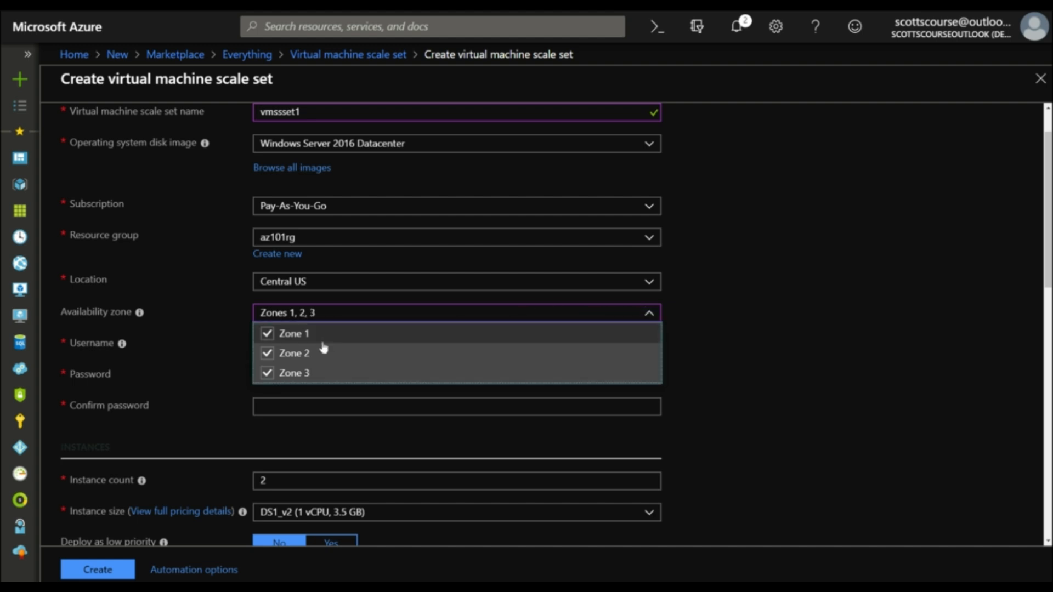
# Step: Clear all three availability zones and set the scale set's location back to East US
pyautogui.click(268, 333)
pyautogui.click(271, 353)
pyautogui.click(268, 373)
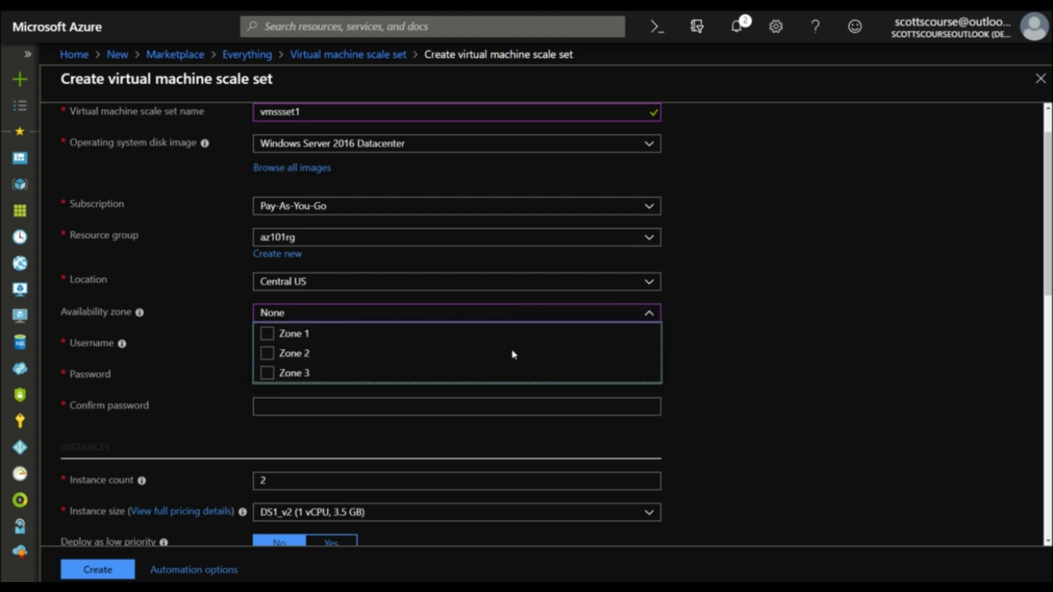
pyautogui.click(658, 284)
pyautogui.click(657, 284)
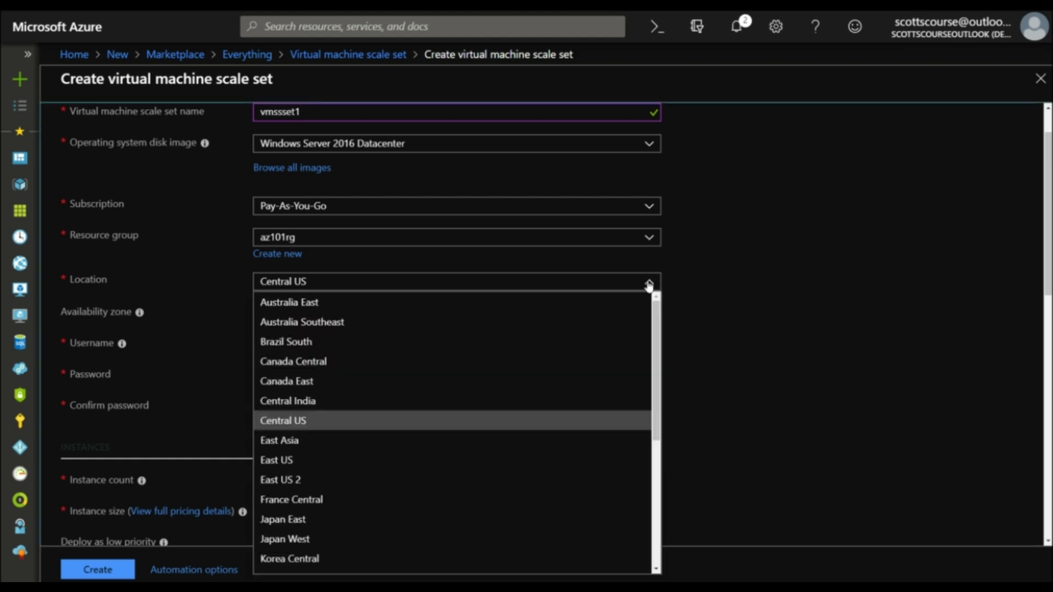
pyautogui.click(299, 461)
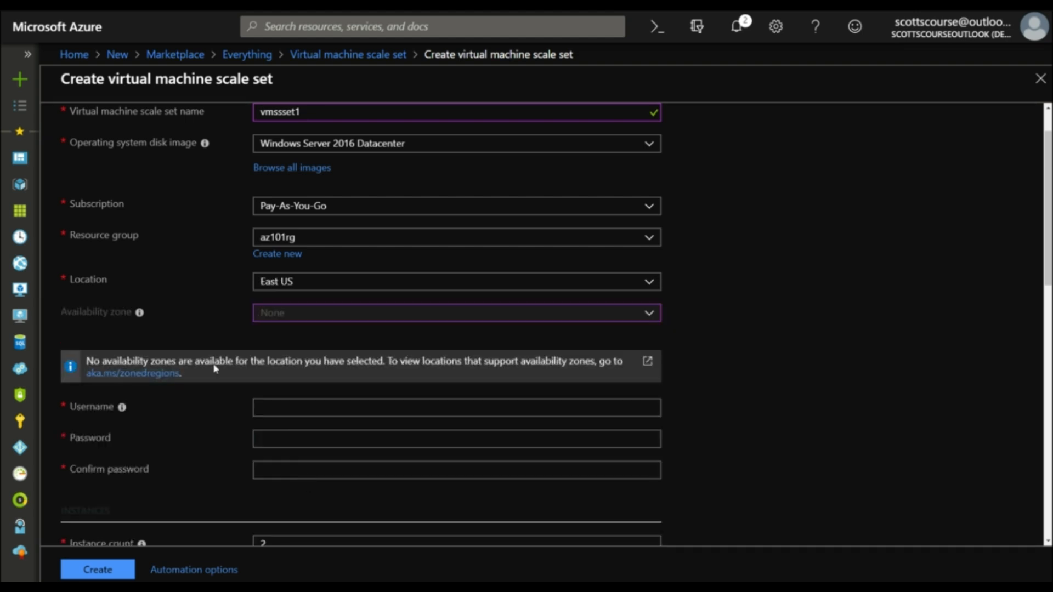
# Step: Set the scale set's instance count to 5
pyautogui.scroll(-2, 217, 343)
pyautogui.click(295, 301)
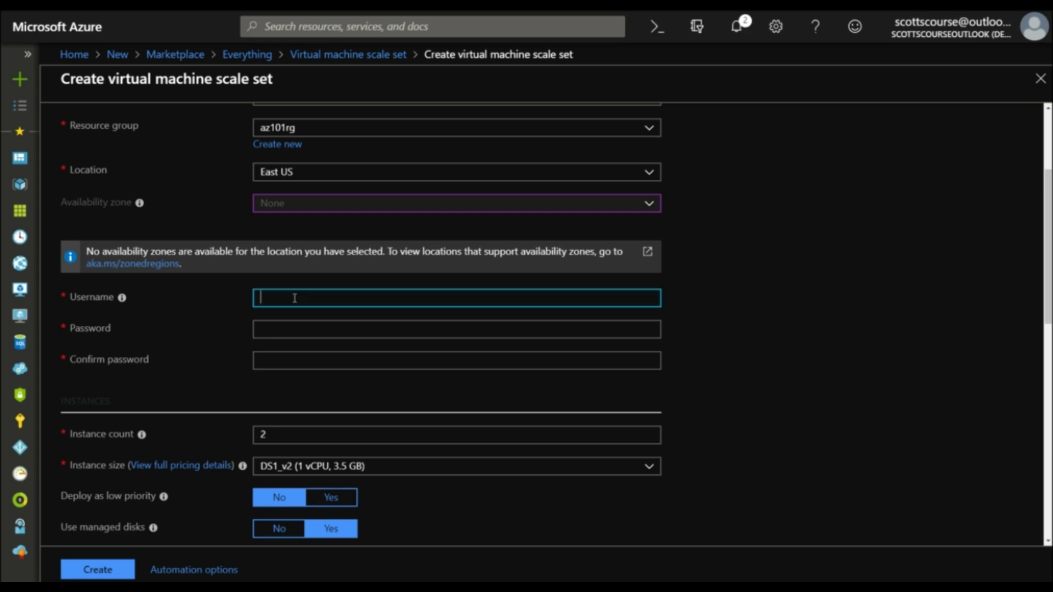
pyautogui.scroll(-3, 213, 297)
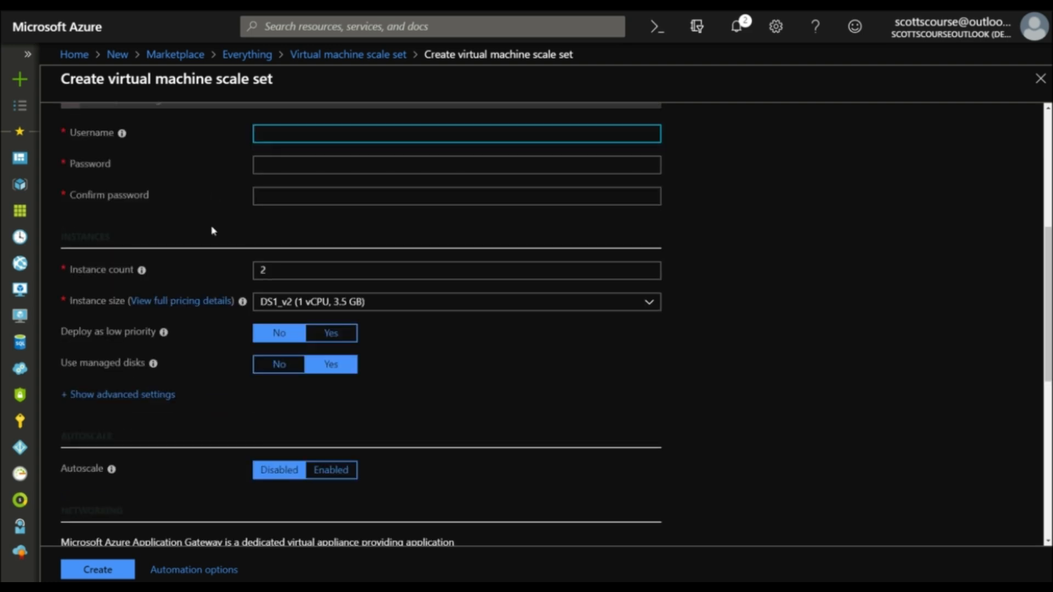
pyautogui.scroll(1, 211, 197)
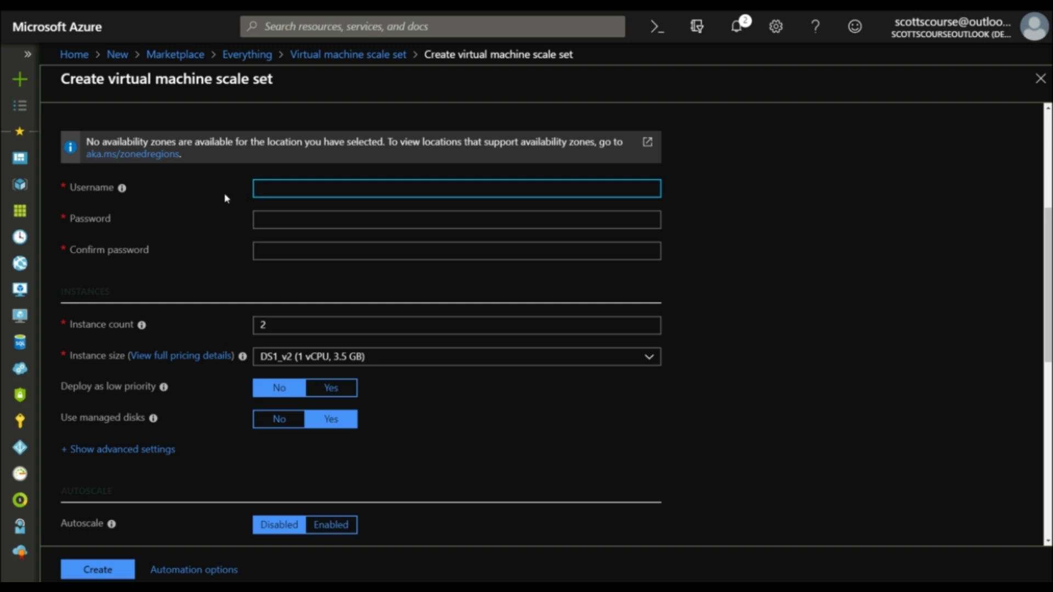
pyautogui.doubleClick(269, 326)
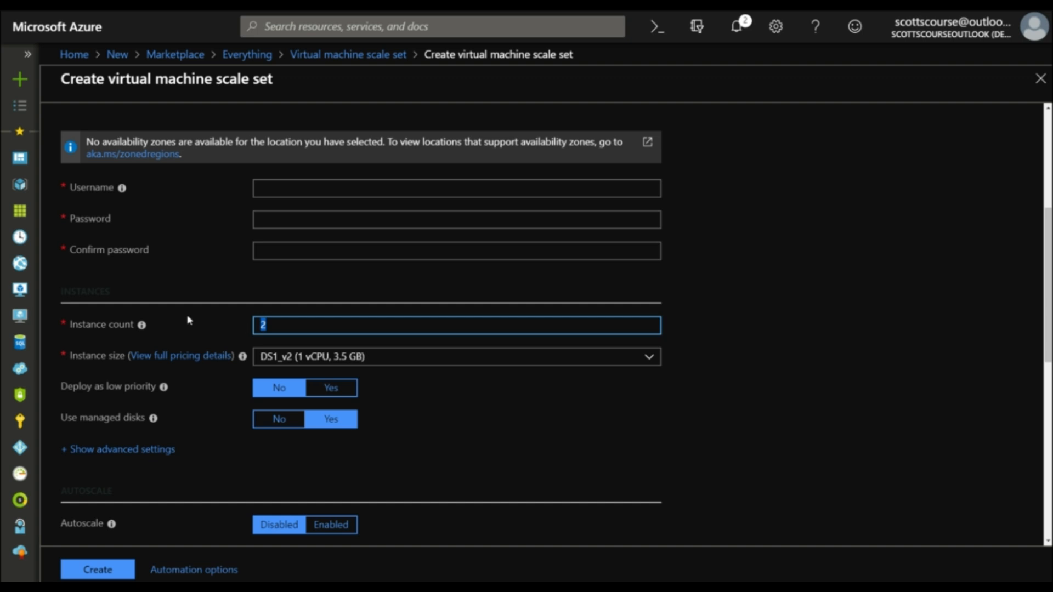
pyautogui.moveTo(143, 327)
pyautogui.write('5')
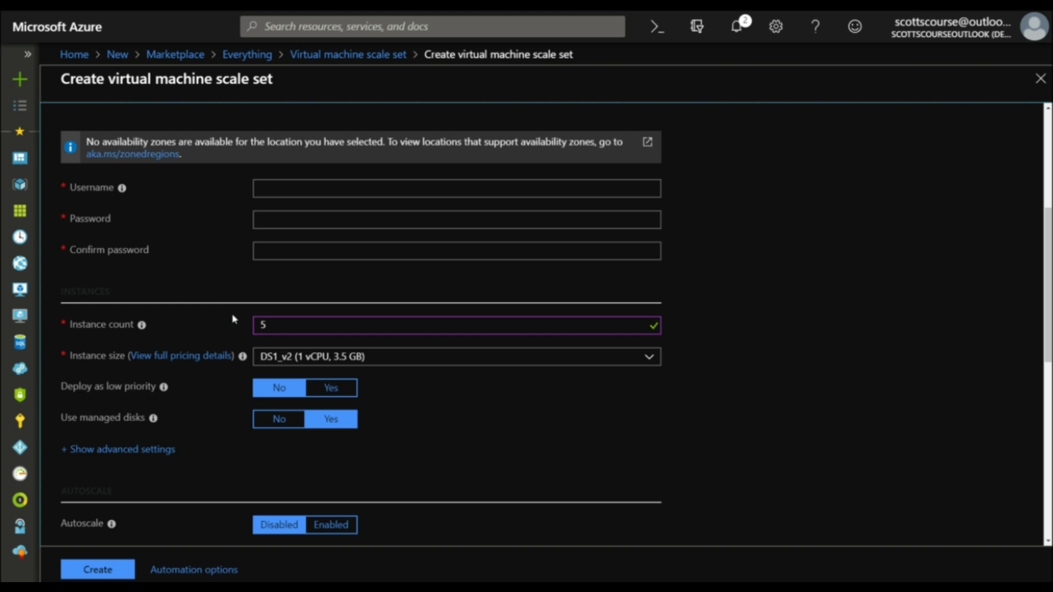
# Step: Choose B1ms (1 vCPU, 2 GB) as the scale set's instance size
pyautogui.click(651, 360)
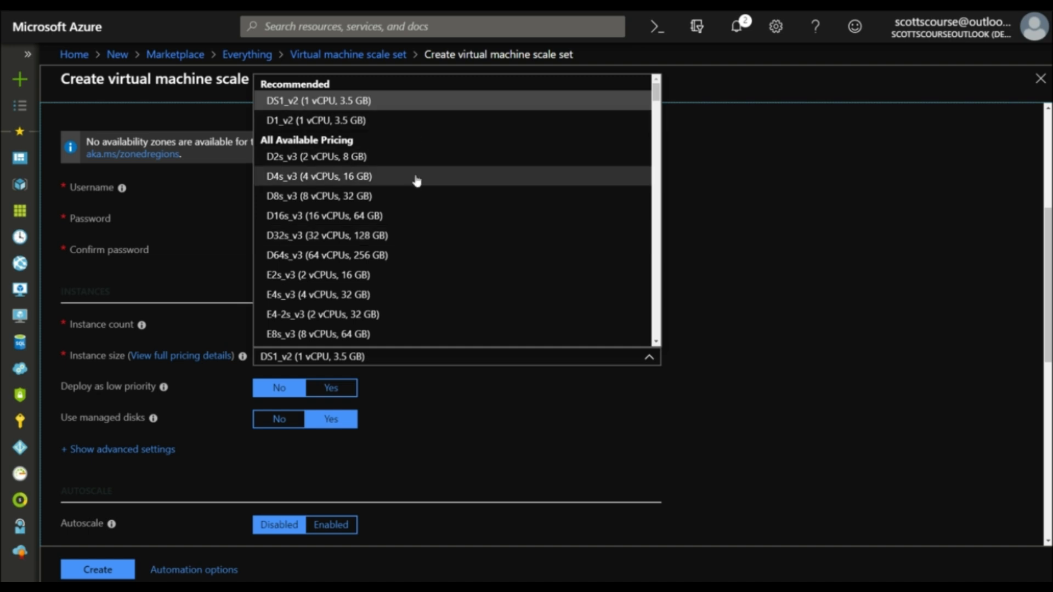
pyautogui.scroll(-10, 417, 181)
pyautogui.scroll(-10, 417, 181)
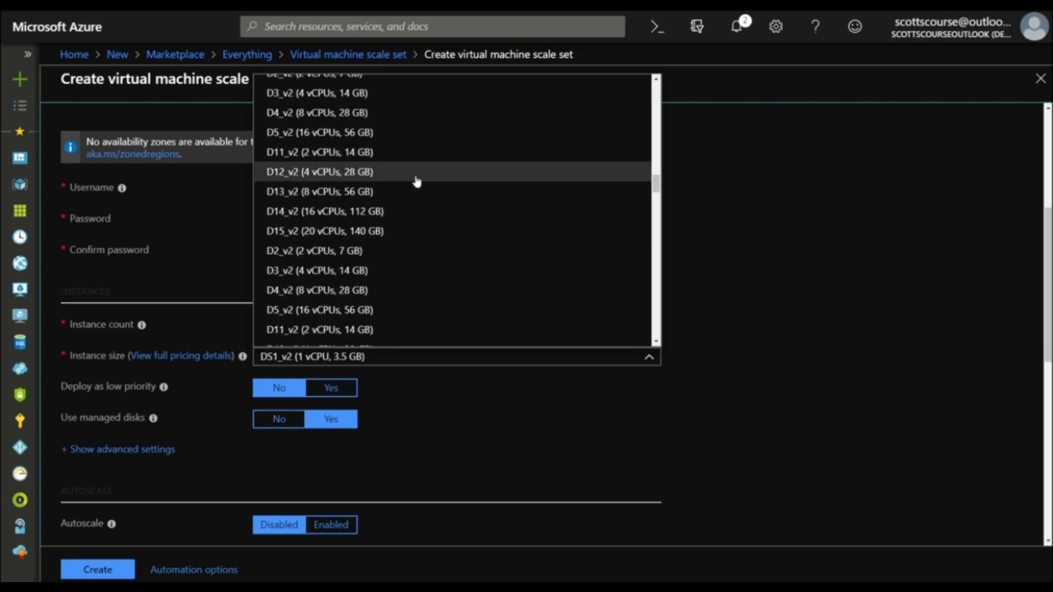
pyautogui.scroll(-10, 416, 181)
pyautogui.scroll(-1, 417, 181)
pyautogui.scroll(3, 416, 178)
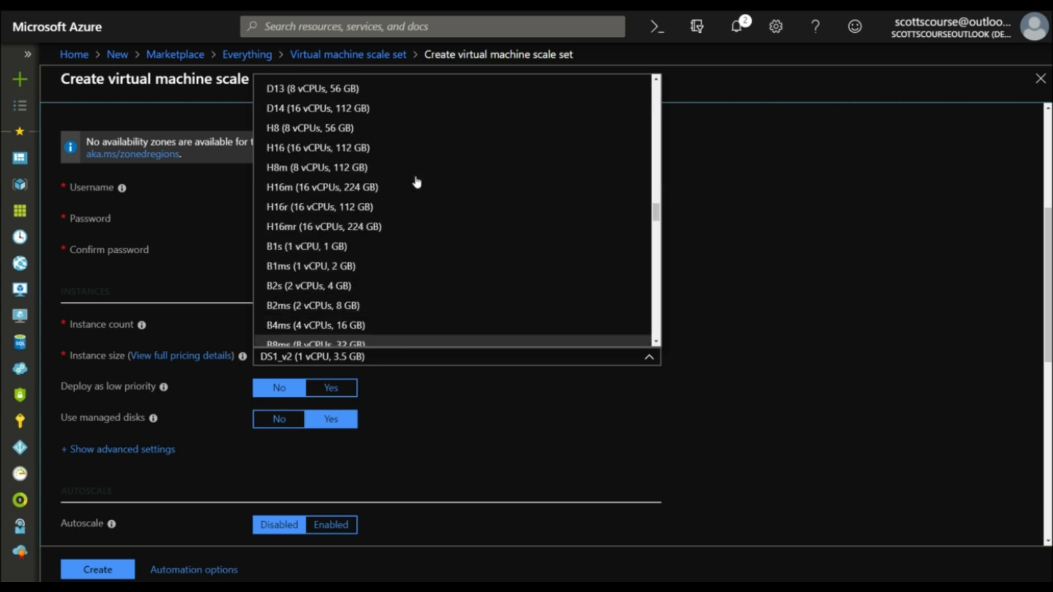
pyautogui.click(303, 269)
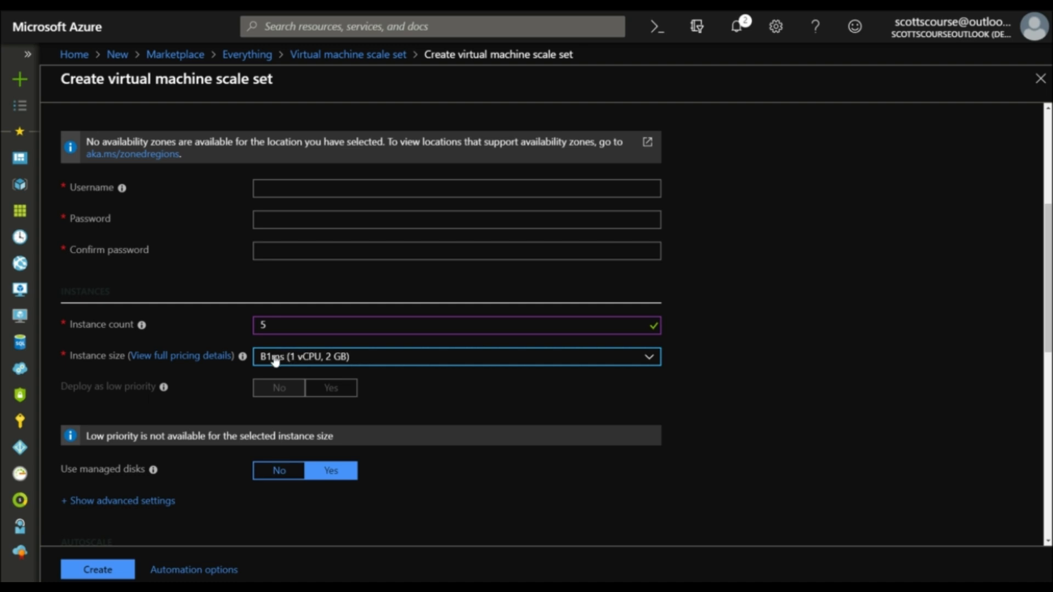
# Step: Enable autoscale for the scale set and set the minimum number of VMs to 2
pyautogui.scroll(-1, 469, 378)
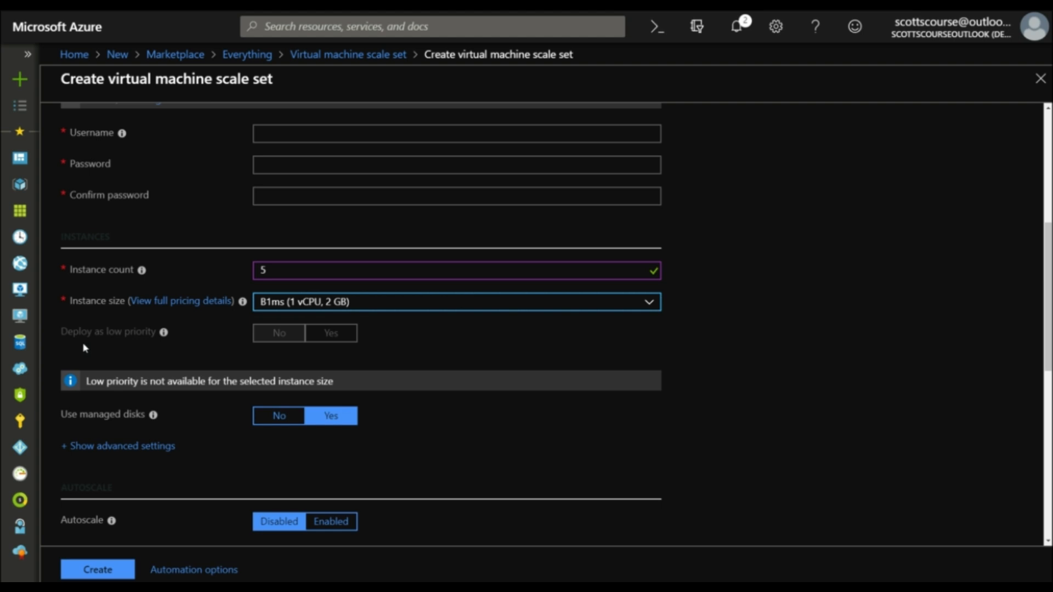
pyautogui.scroll(-1, 534, 348)
pyautogui.scroll(-2, 533, 349)
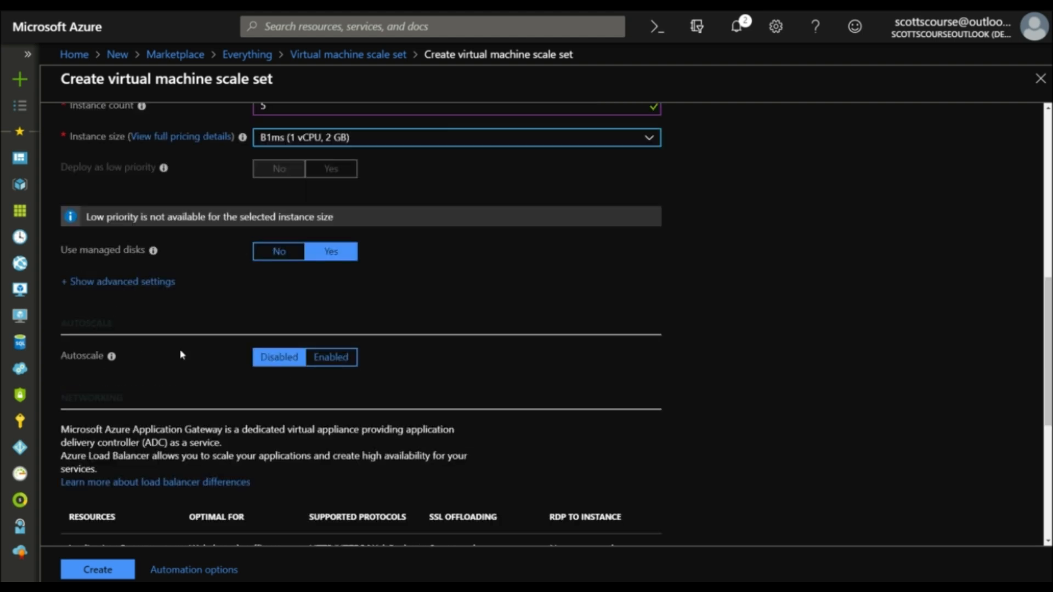
pyautogui.click(341, 360)
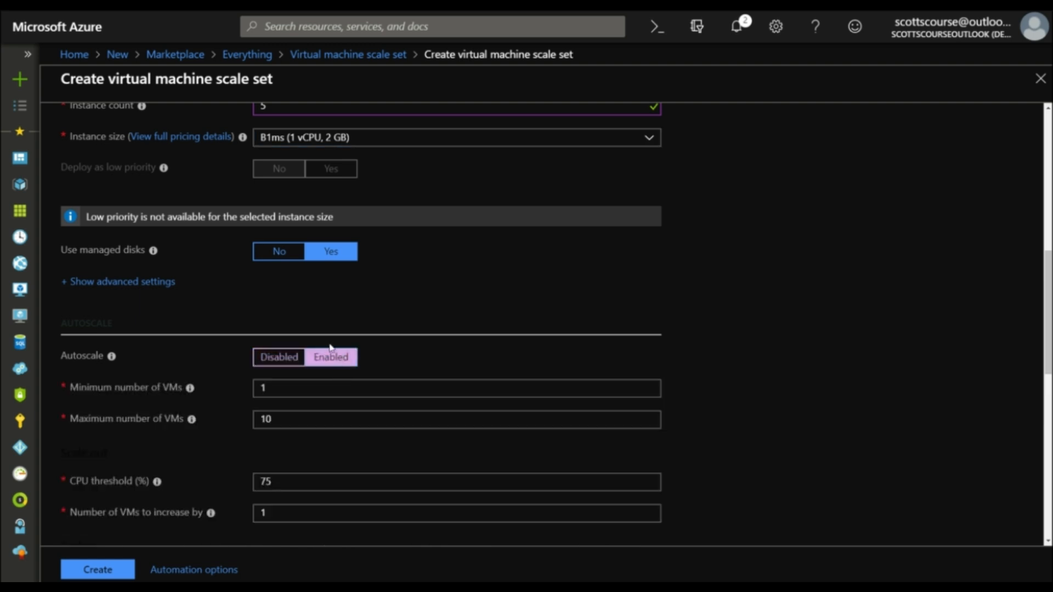
pyautogui.scroll(-2, 198, 312)
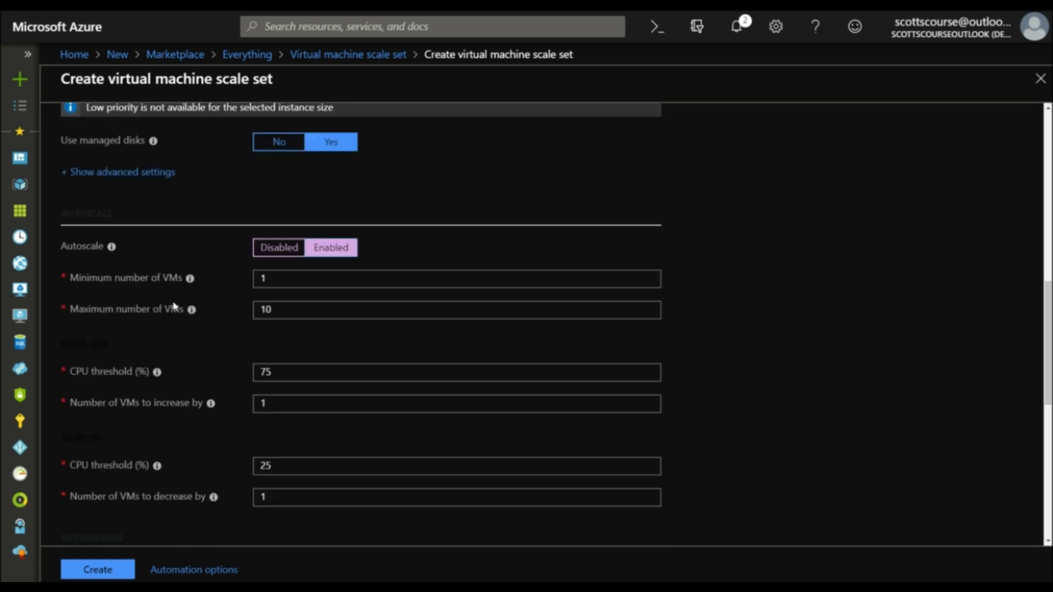
pyautogui.doubleClick(268, 277)
pyautogui.write('2')
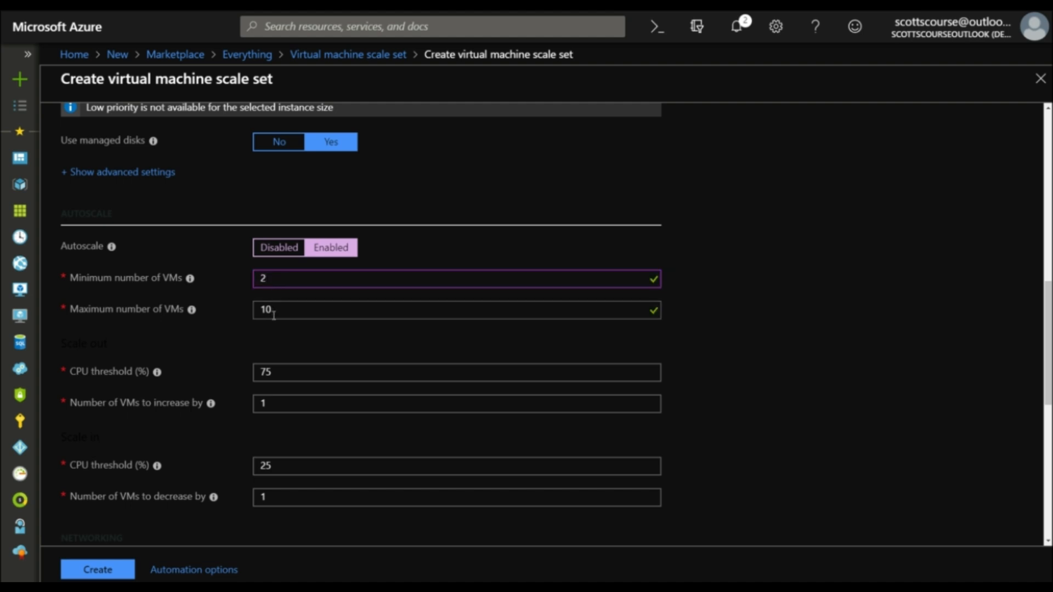
pyautogui.click(273, 313)
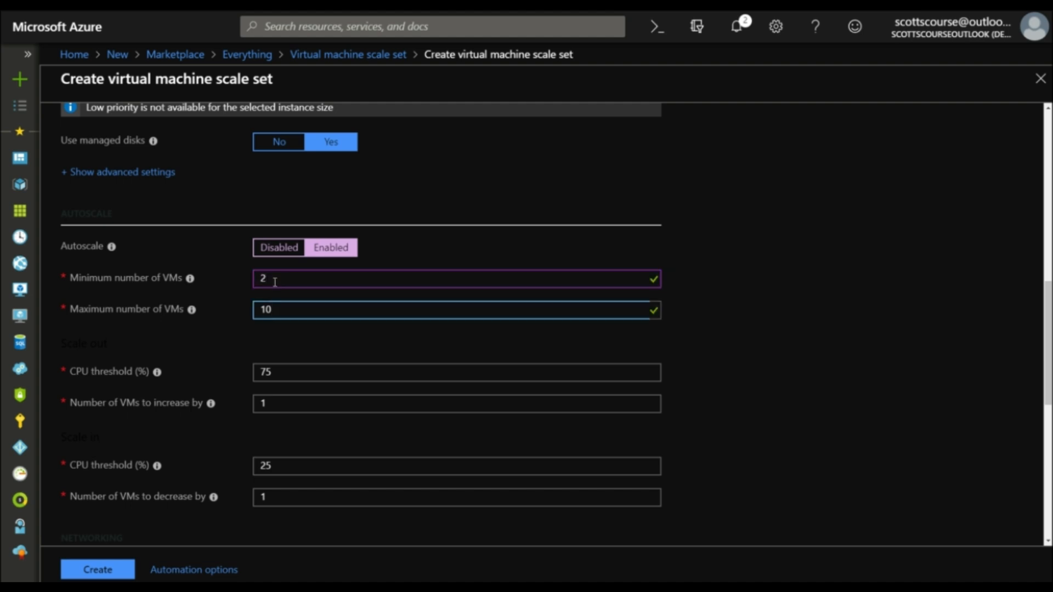
# Step: Set the scale-in CPU threshold of the autoscale rules to 15%
pyautogui.scroll(6, 231, 296)
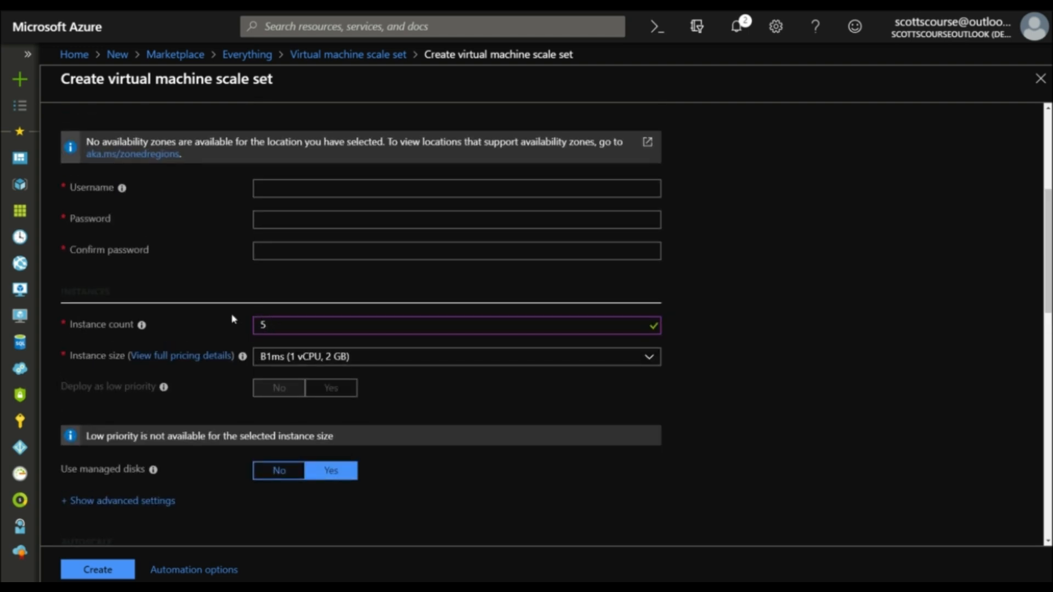
pyautogui.scroll(-4, 230, 316)
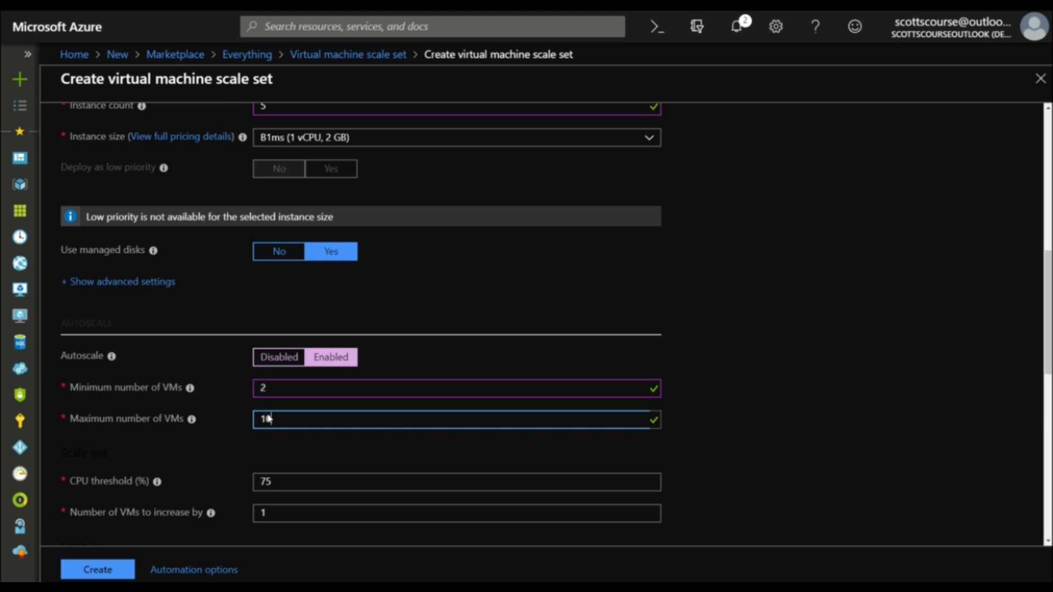
pyautogui.scroll(-3, 254, 399)
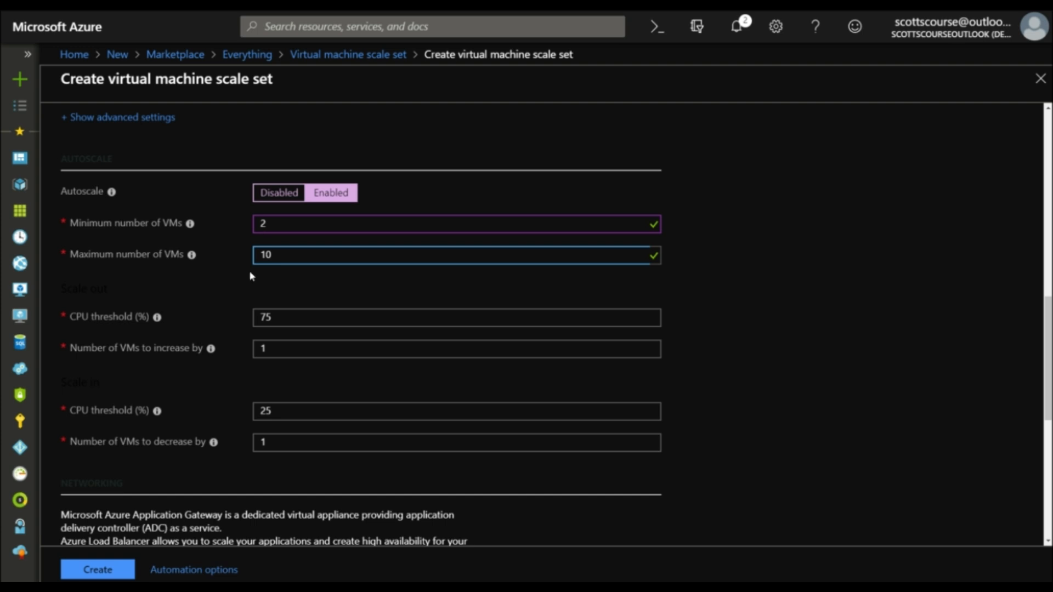
pyautogui.scroll(2, 222, 214)
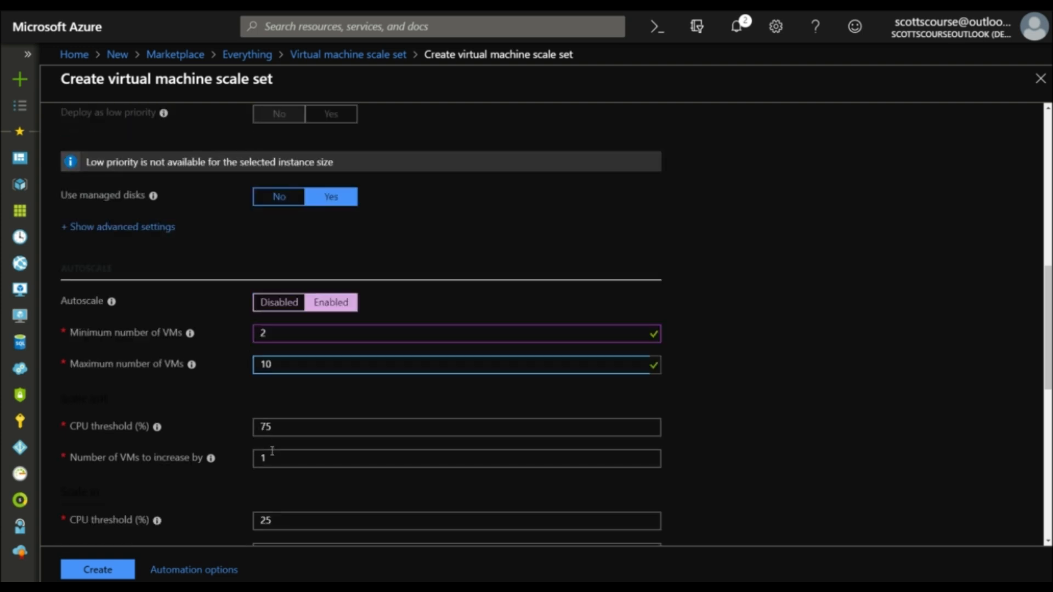
pyautogui.scroll(-1, 271, 434)
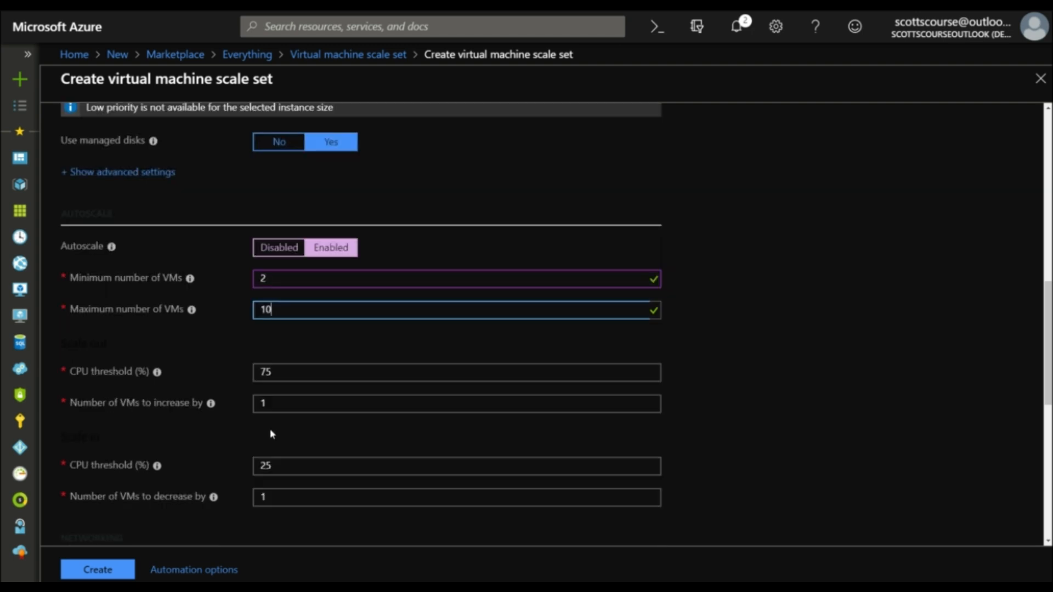
pyautogui.doubleClick(282, 462)
pyautogui.write('10')
pyautogui.hotkey('ctrl', 'a')
pyautogui.write('15')
pyautogui.press('Tab')
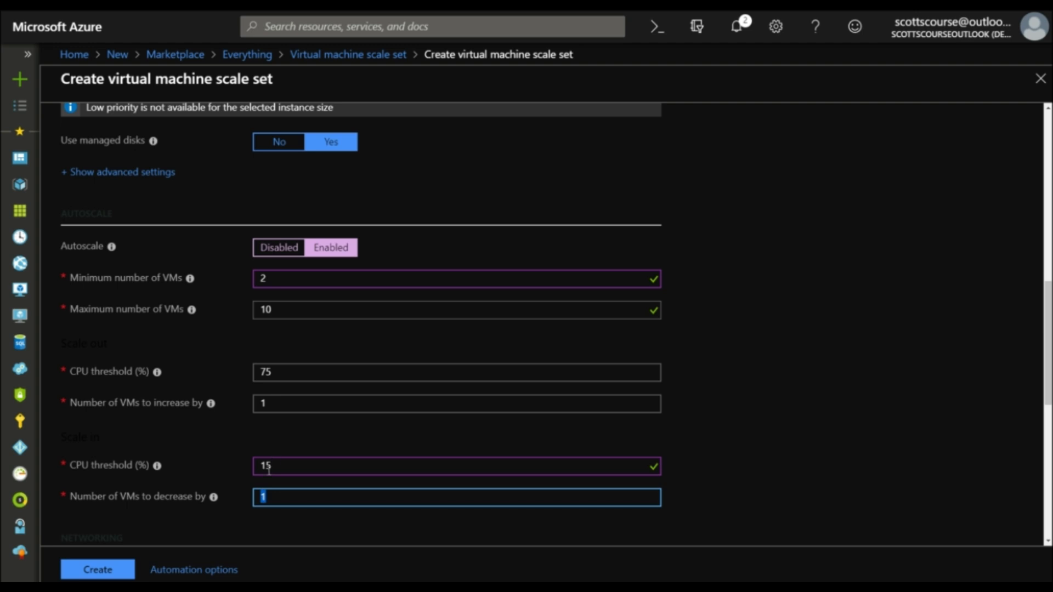
pyautogui.moveTo(213, 500)
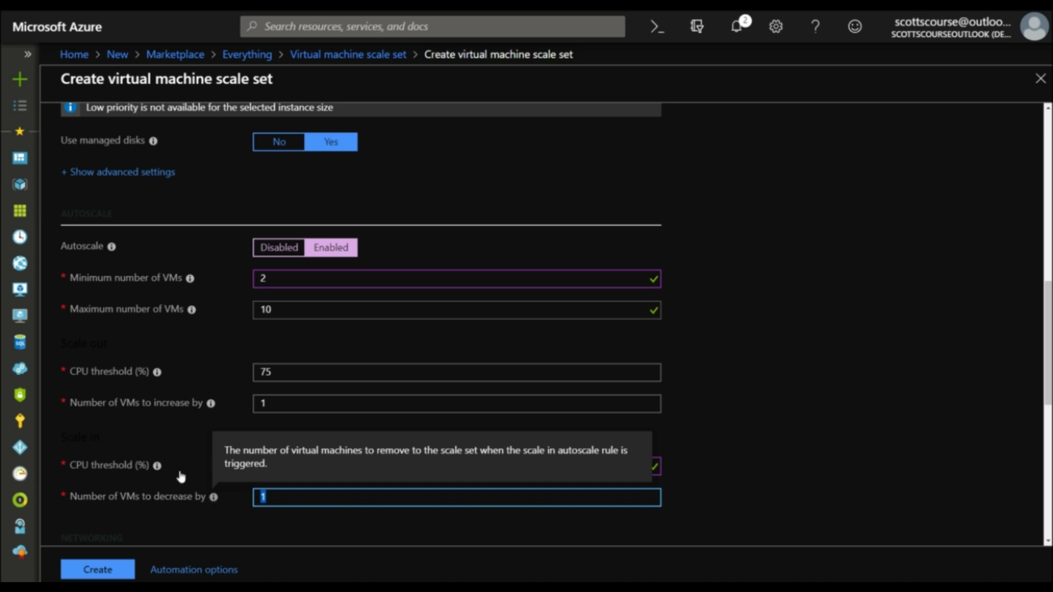
pyautogui.moveTo(158, 471)
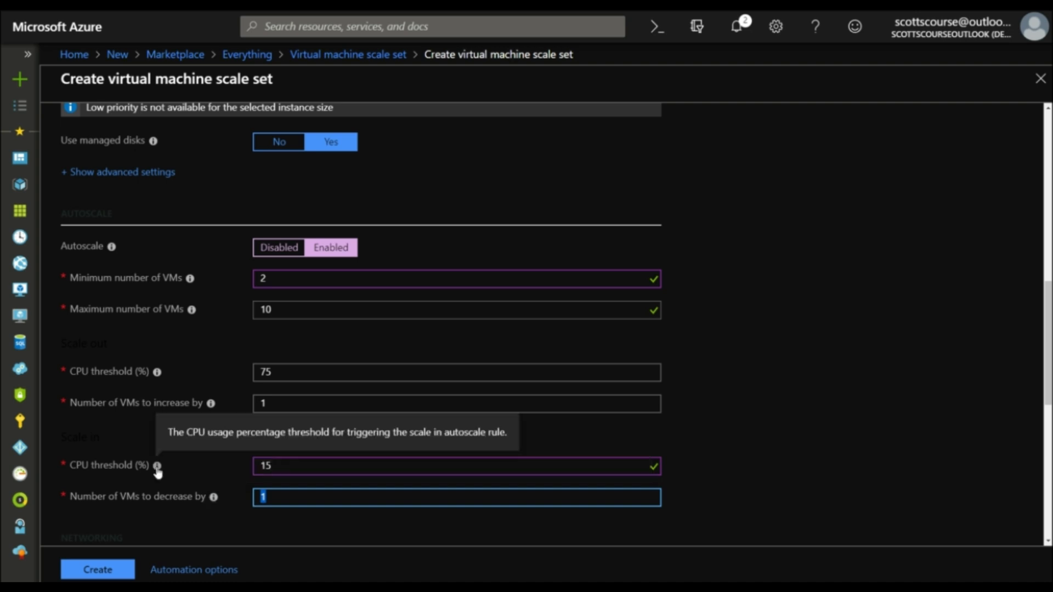
pyautogui.click(399, 249)
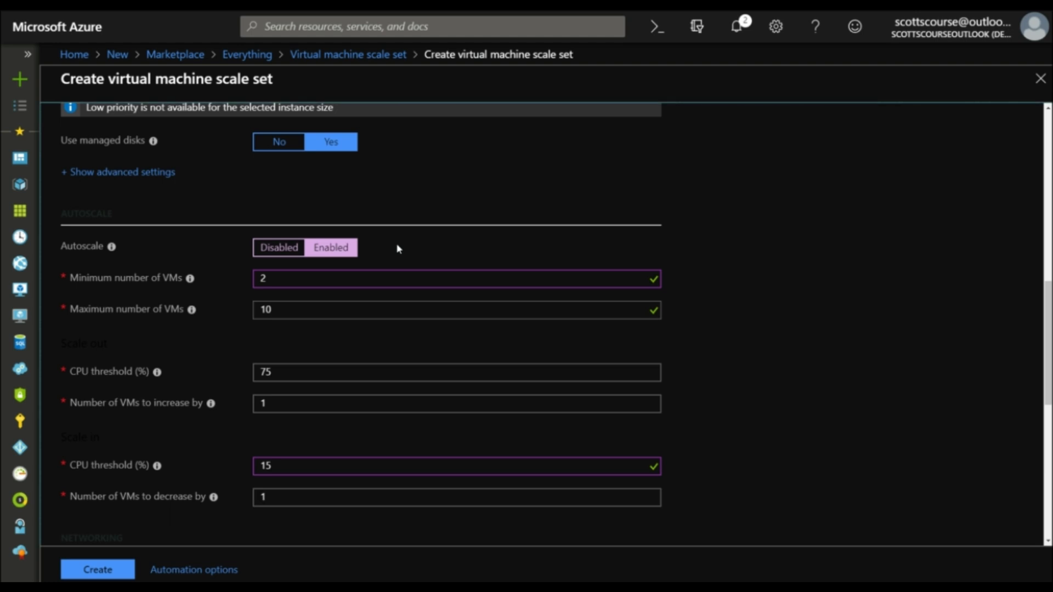
# Step: Choose Load balancer as the scale set's load balancing option in the networking settings
pyautogui.scroll(-3, 403, 247)
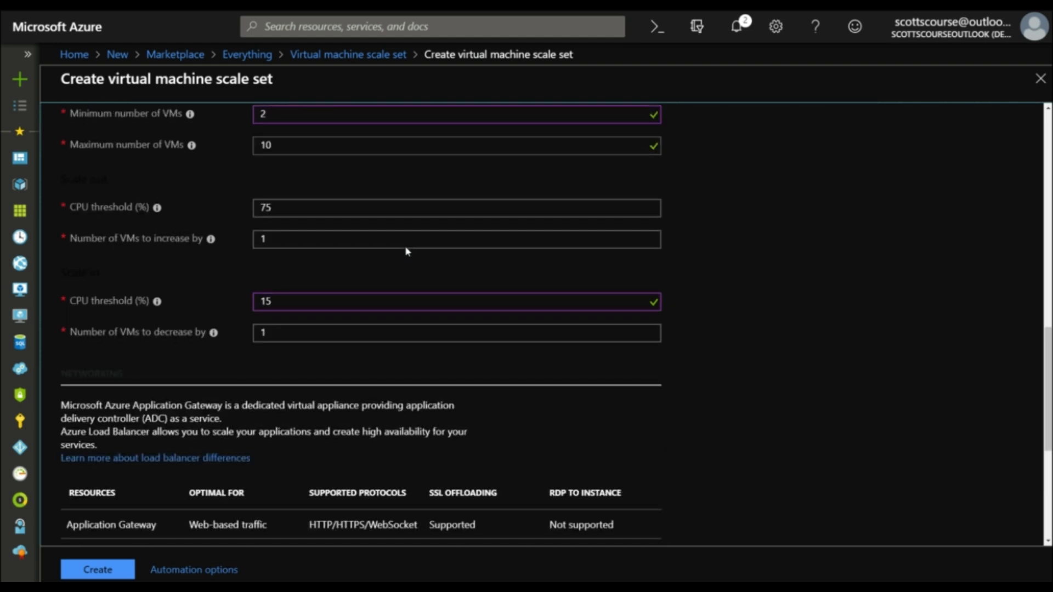
pyautogui.scroll(-2, 406, 247)
pyautogui.scroll(-2, 406, 247)
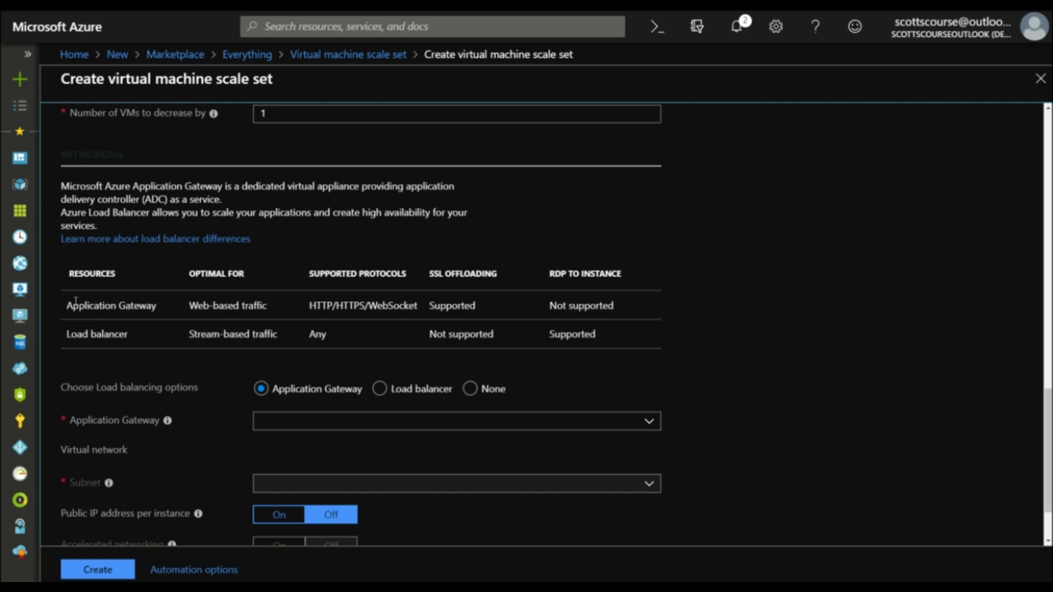
pyautogui.tripleClick(153, 308)
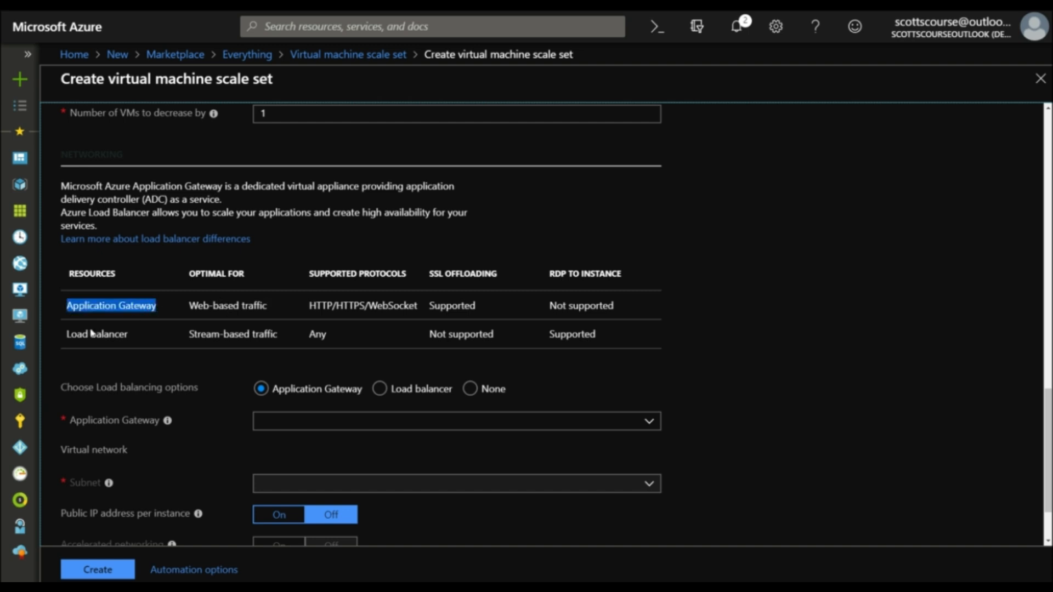
pyautogui.click(70, 333)
pyautogui.tripleClick(129, 335)
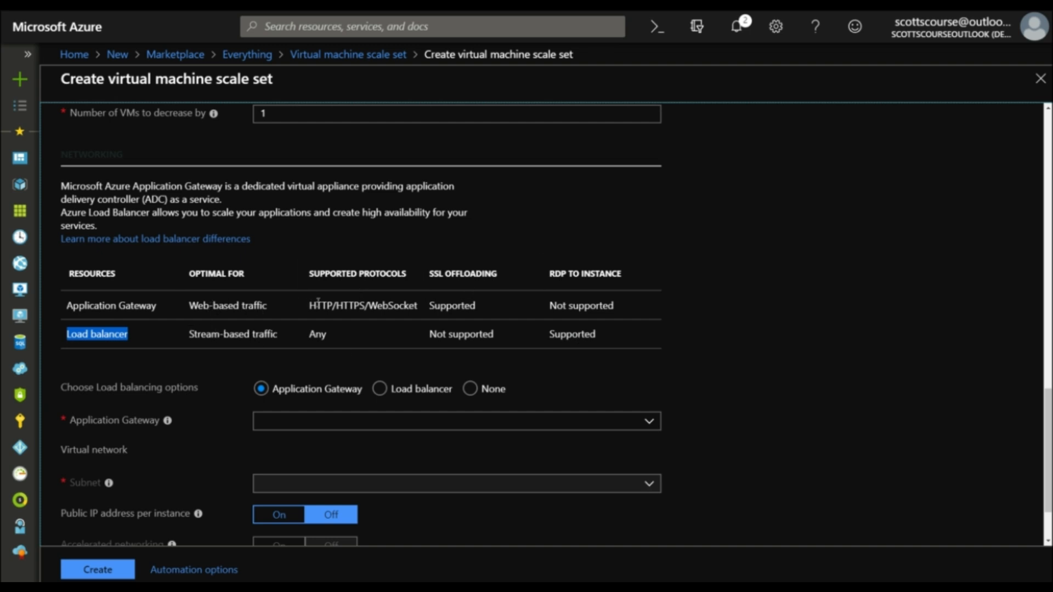
pyautogui.click(379, 390)
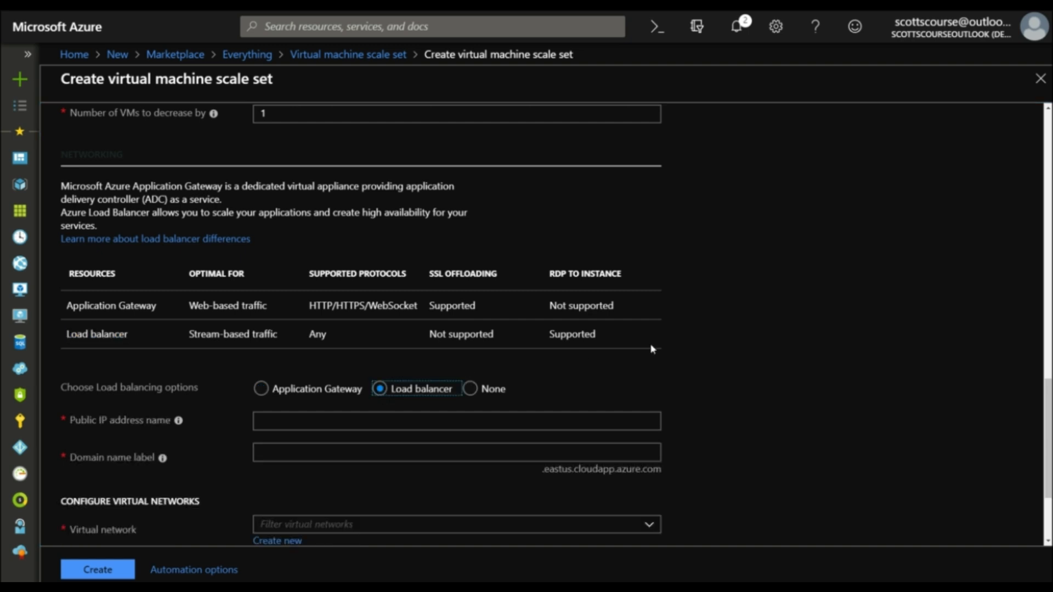
# Step: Review the load balancer and virtual network fields, and the scale set's basics, instance and autoscale settings
pyautogui.scroll(-2, 653, 350)
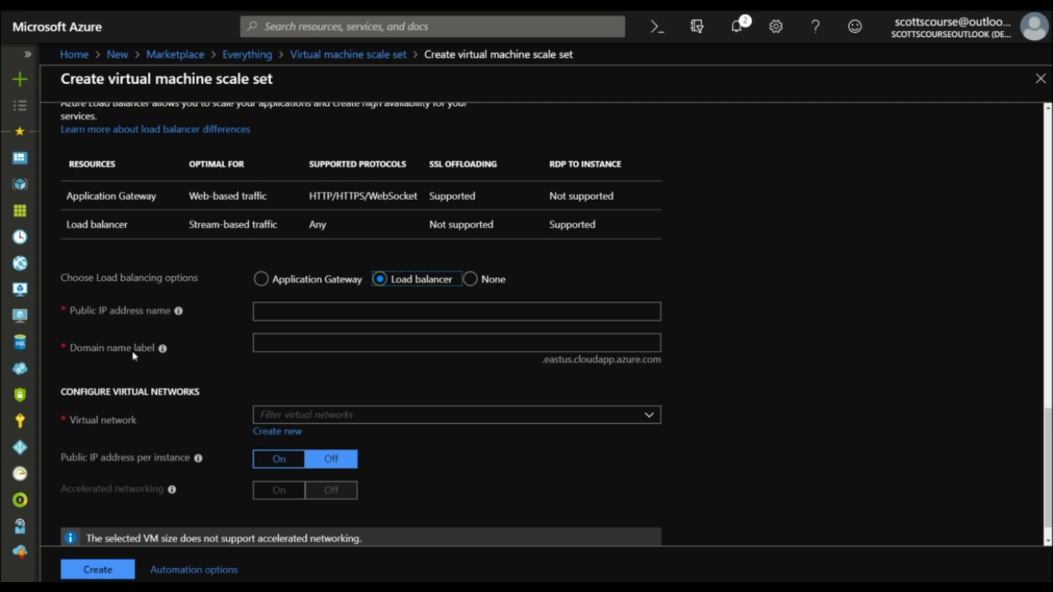
pyautogui.scroll(-1, 384, 392)
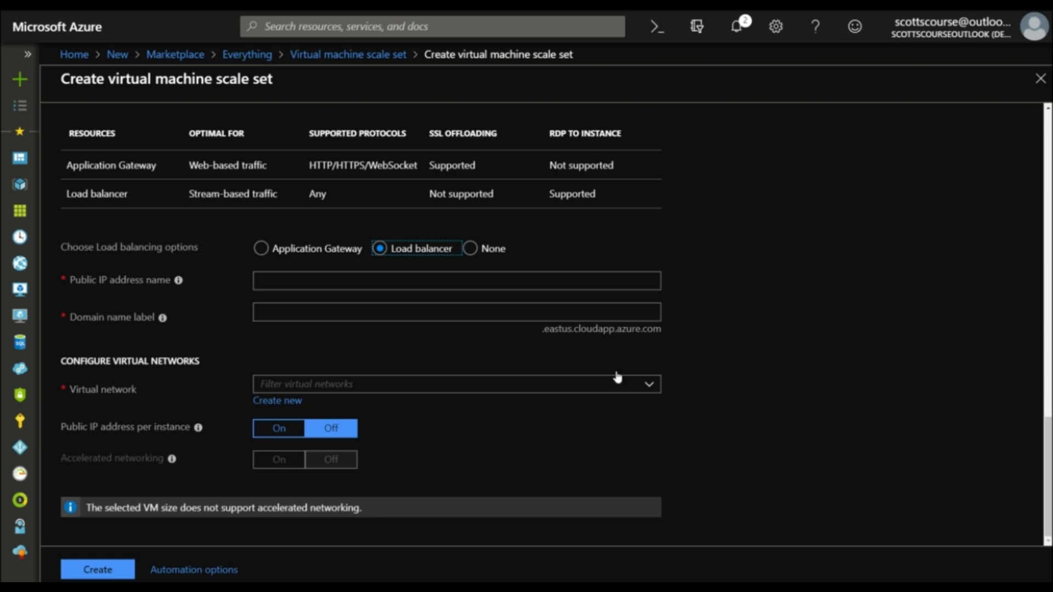
pyautogui.click(651, 386)
pyautogui.click(651, 386)
pyautogui.scroll(20, 375, 440)
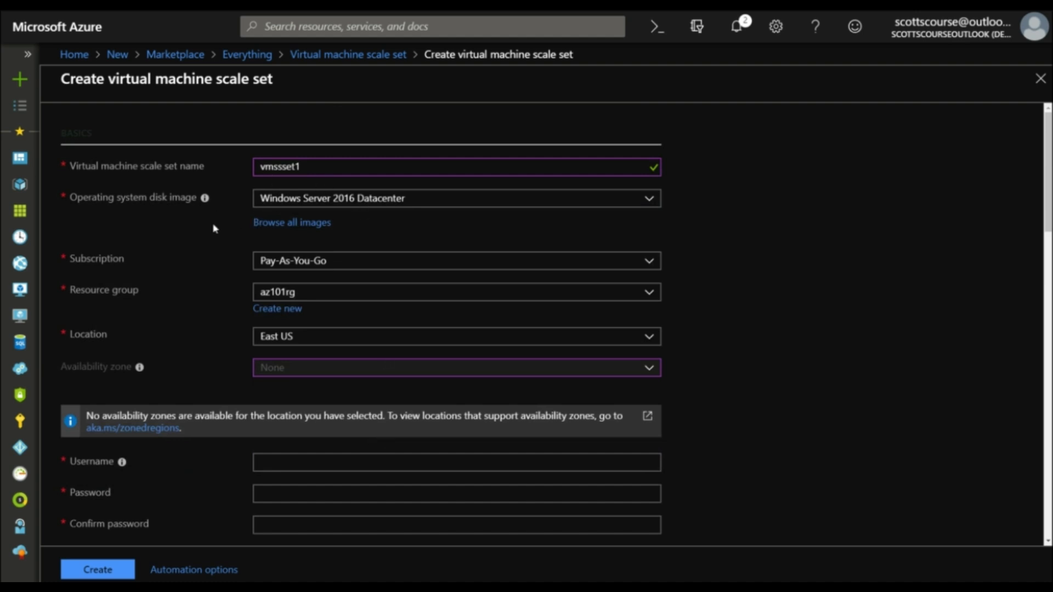
pyautogui.scroll(-3, 214, 228)
pyautogui.scroll(-3, 222, 189)
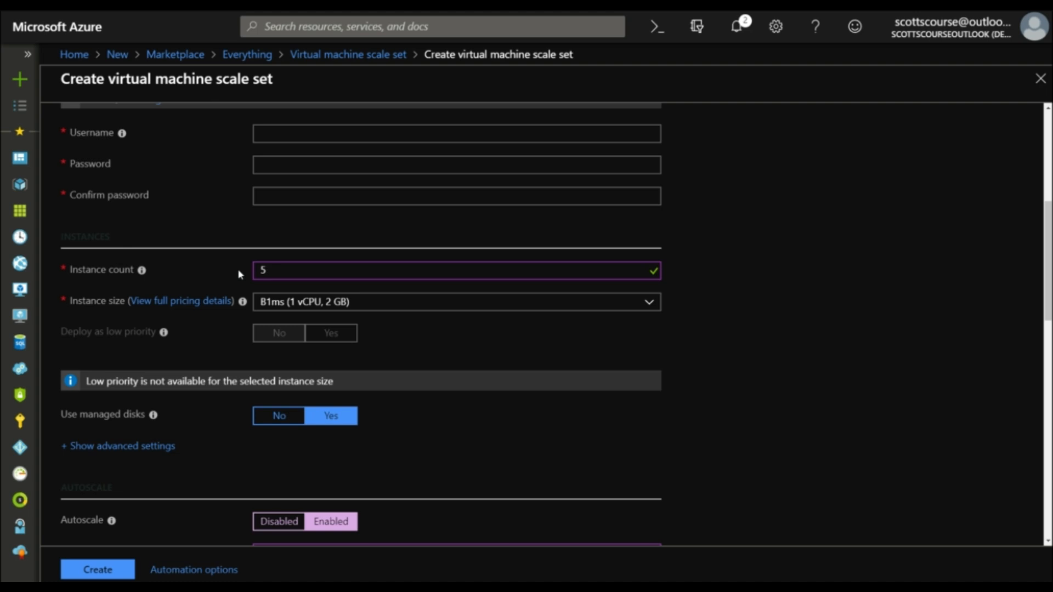
pyautogui.scroll(-5, 357, 376)
pyautogui.scroll(-1, 332, 300)
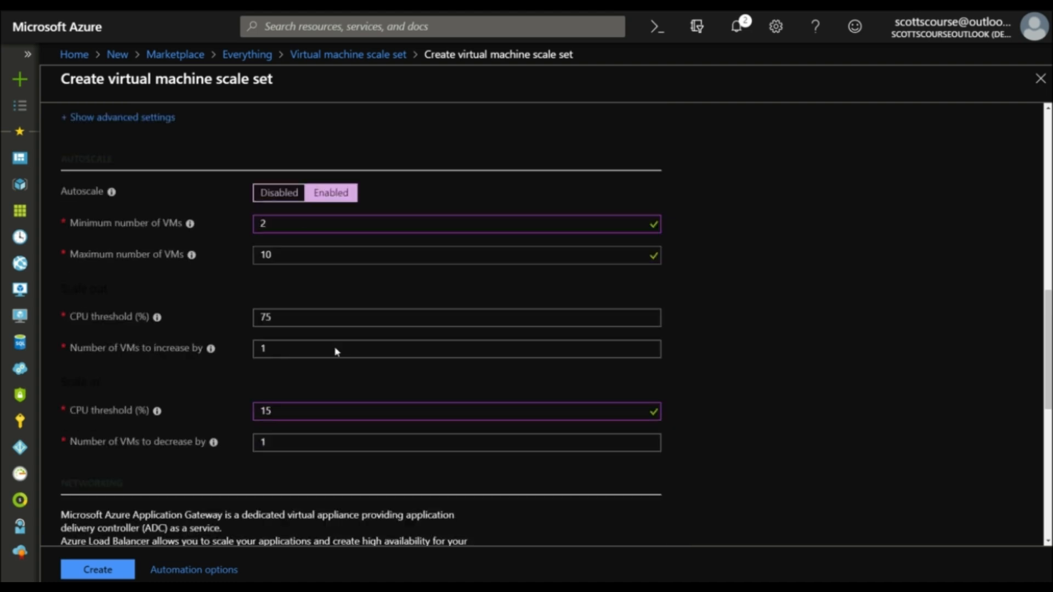